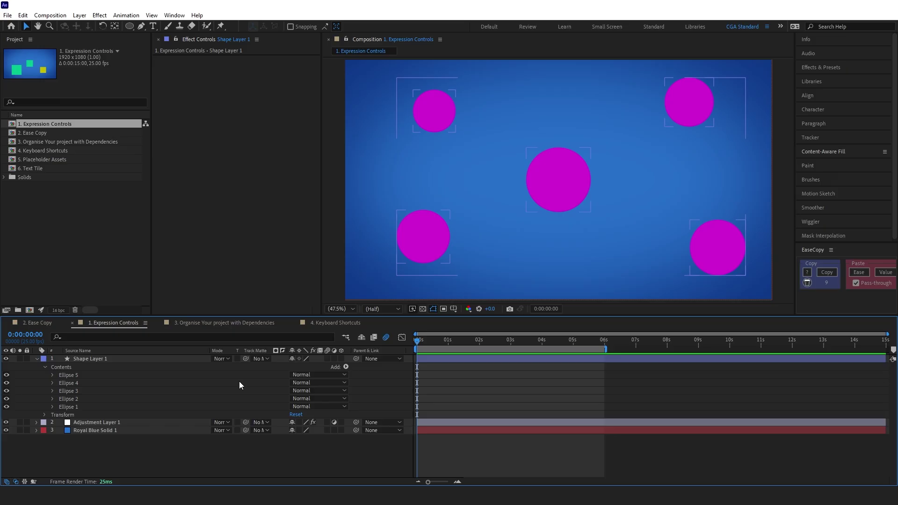
Add a Slider Control effect to Shape Layer 1 and rename it Amp
click(99, 361)
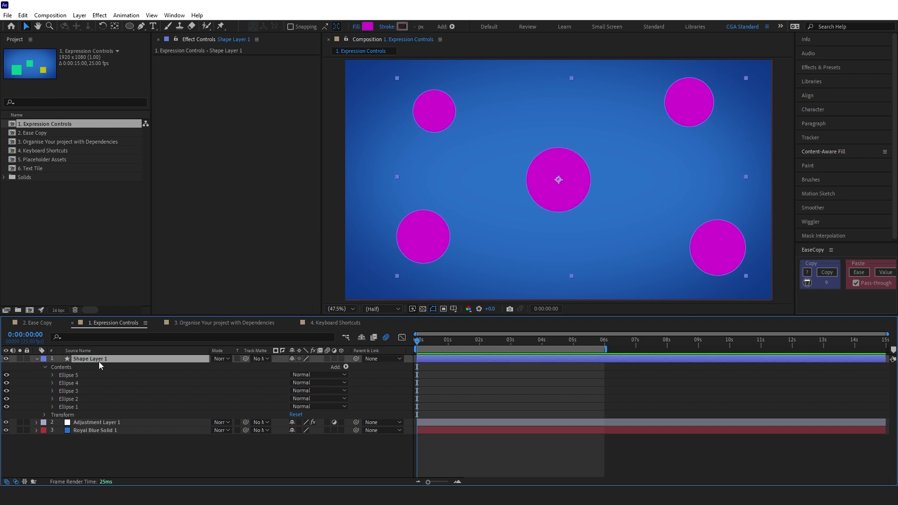
key(ctrl+space)
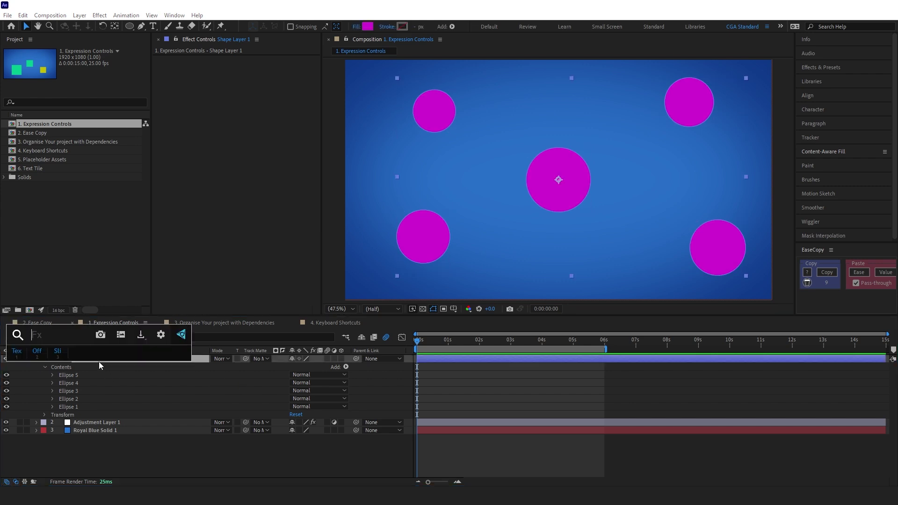
text(slider)
key(Return)
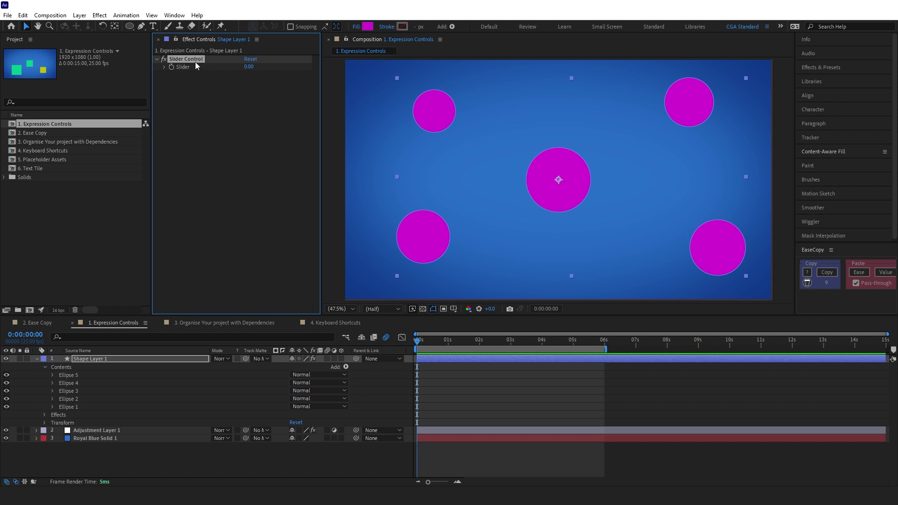
key(Return)
text(Amp)
key(Return)
Duplicate the Amp slider as Freq, then select Ellipses 1 to 5
key(ctrl+d)
key(Return)
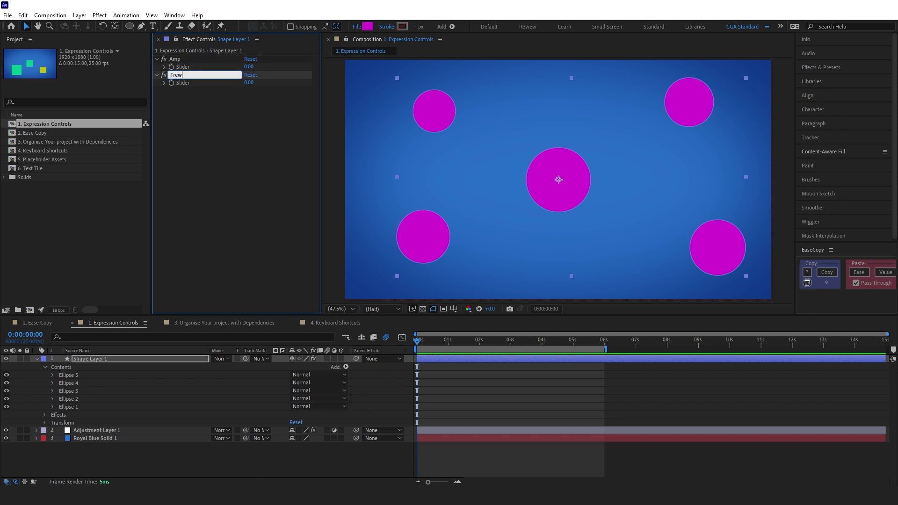
click(113, 406)
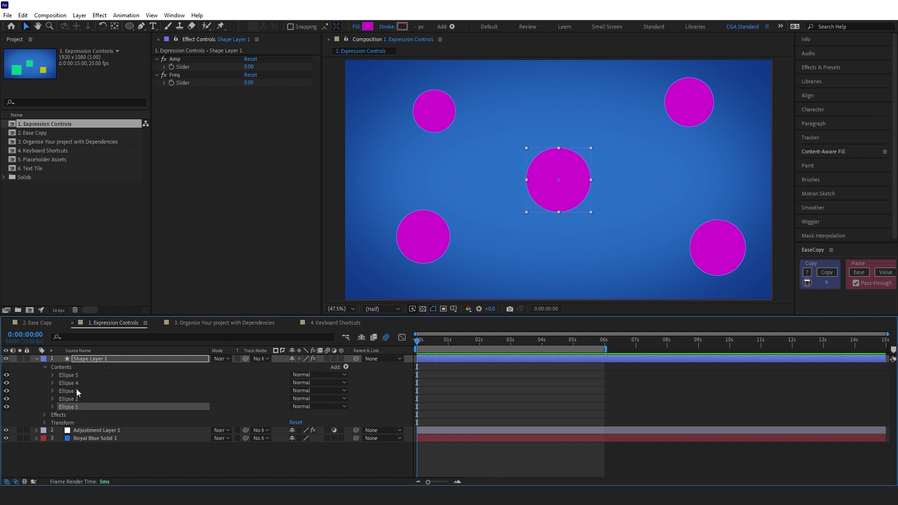
shift+click(74, 376)
Filter the timeline for 'position' and show only the five ellipses' transform Position properties
click(91, 337)
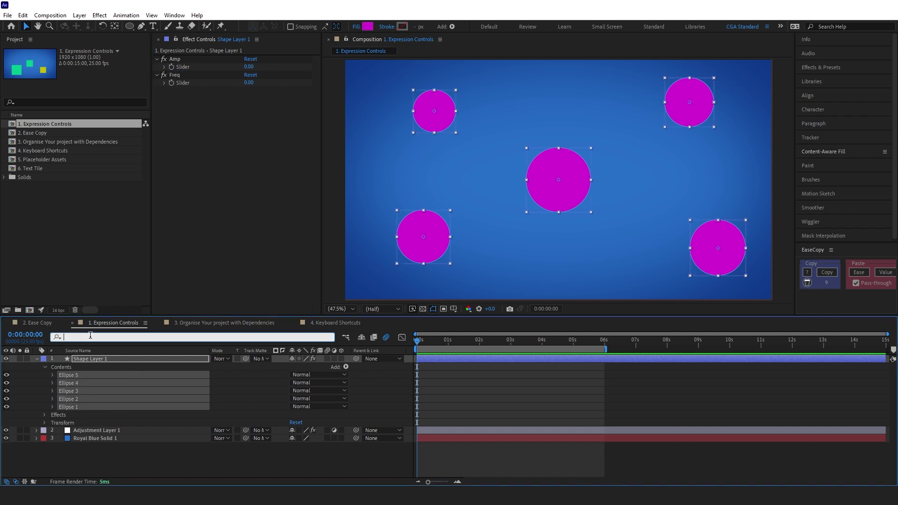
text(position)
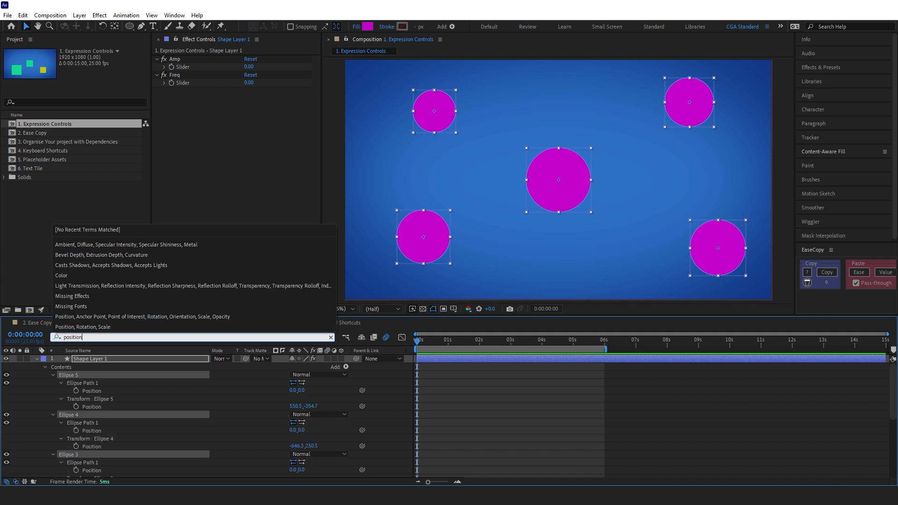
click(153, 415)
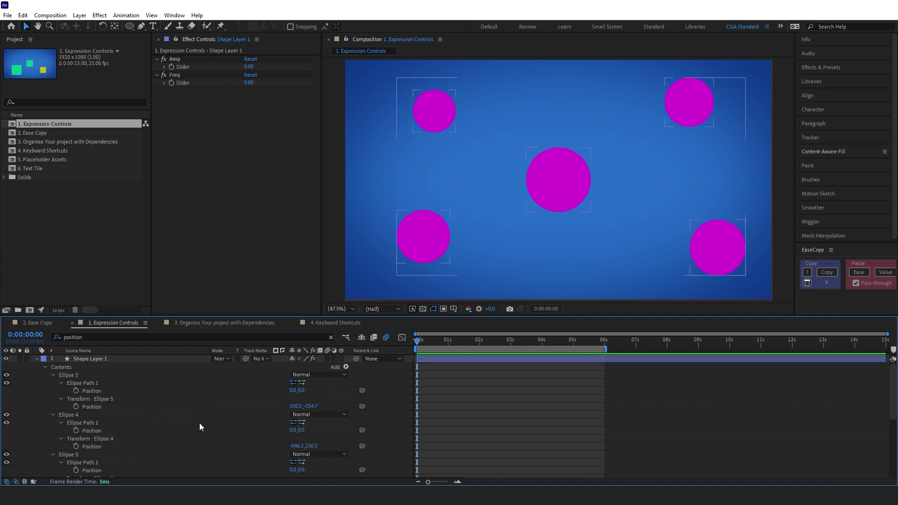
click(90, 406)
ctrl+click(93, 446)
scroll(112, 421, down, 4)
ctrl+click(91, 390)
ctrl+click(92, 430)
ctrl+click(94, 470)
scroll(159, 400, up, 5)
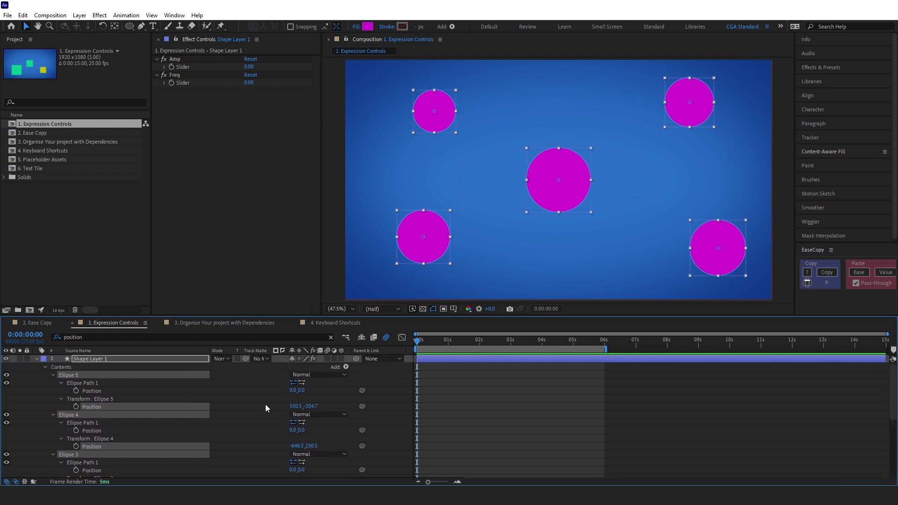
key(s)
key(s)
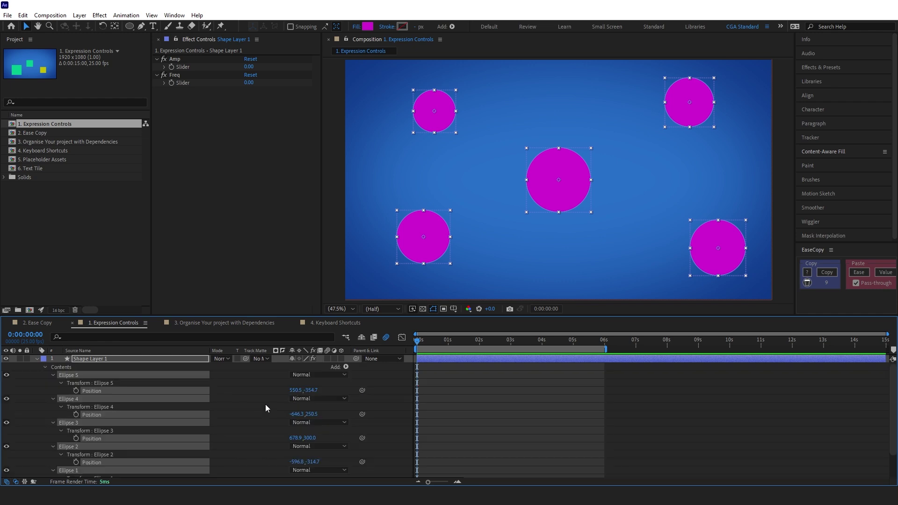
Give Ellipse 5's Position a wiggle() expression linked to the Amp and Freq sliders
alt+click(76, 391)
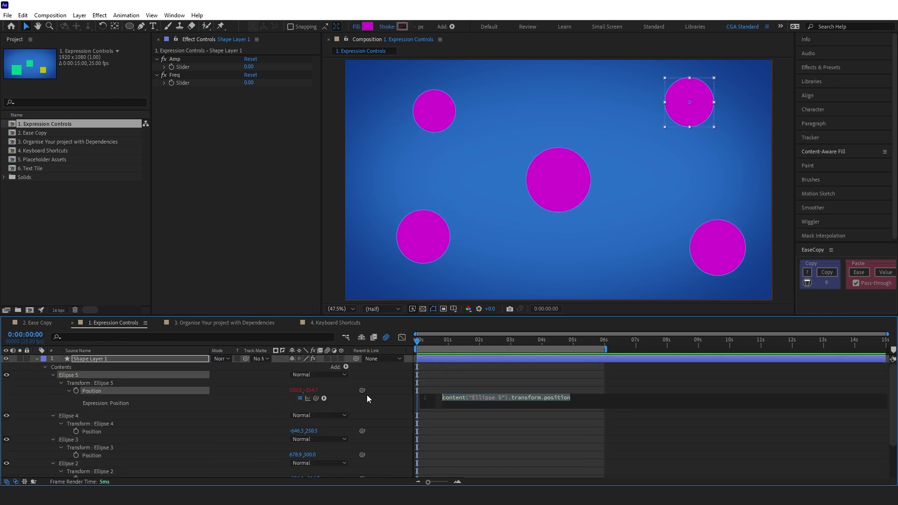
text(wiggle())
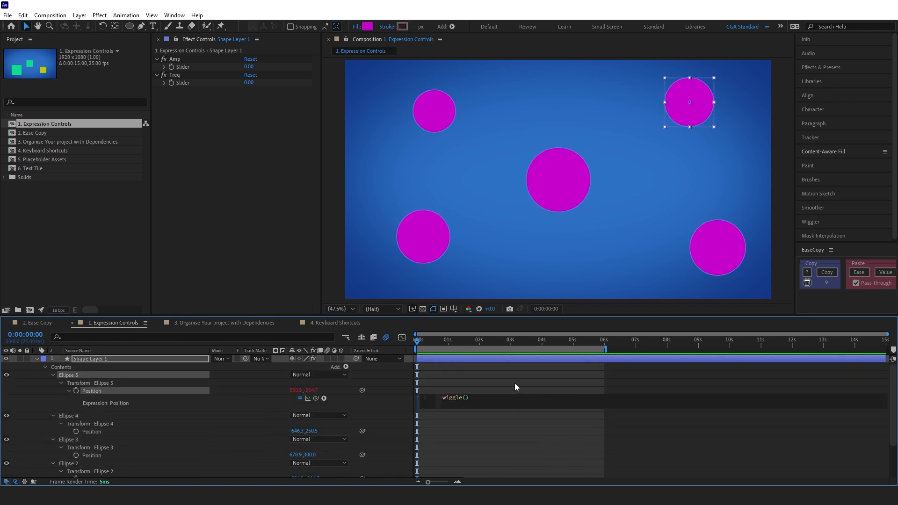
drag(316, 398, 206, 66)
text(,)
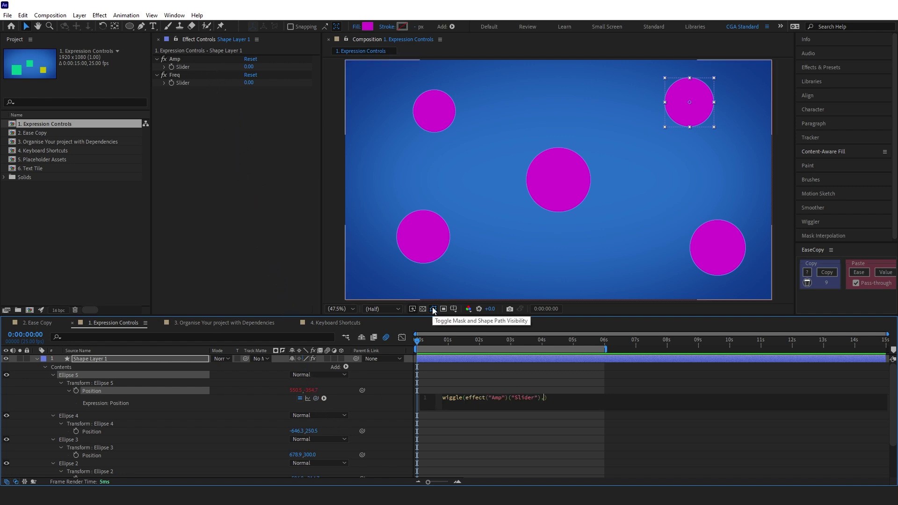
drag(309, 160, 206, 83)
key(KP_Enter)
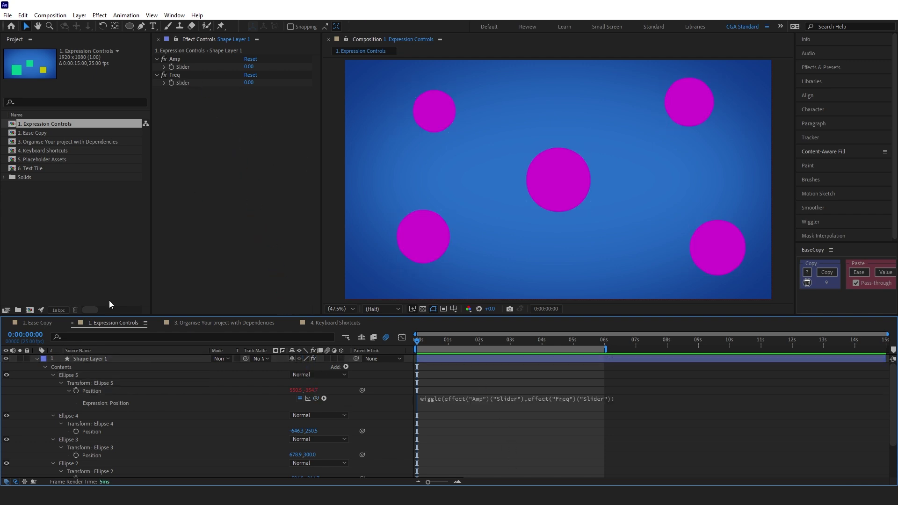
Paste the wiggle expression onto the Positions of Ellipses 1 to 4
right_click(91, 390)
key(Escape)
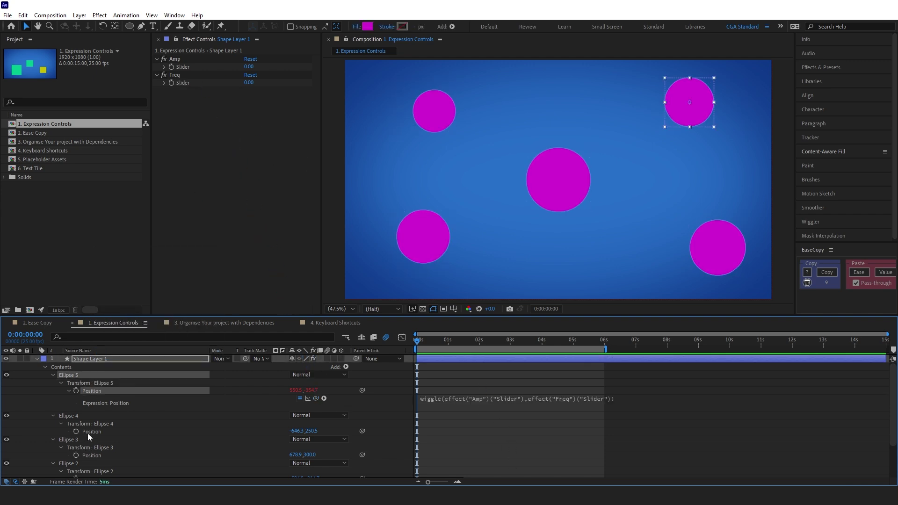
click(88, 431)
shift+click(88, 456)
scroll(94, 440, down, 2)
shift+click(94, 447)
shift+click(95, 470)
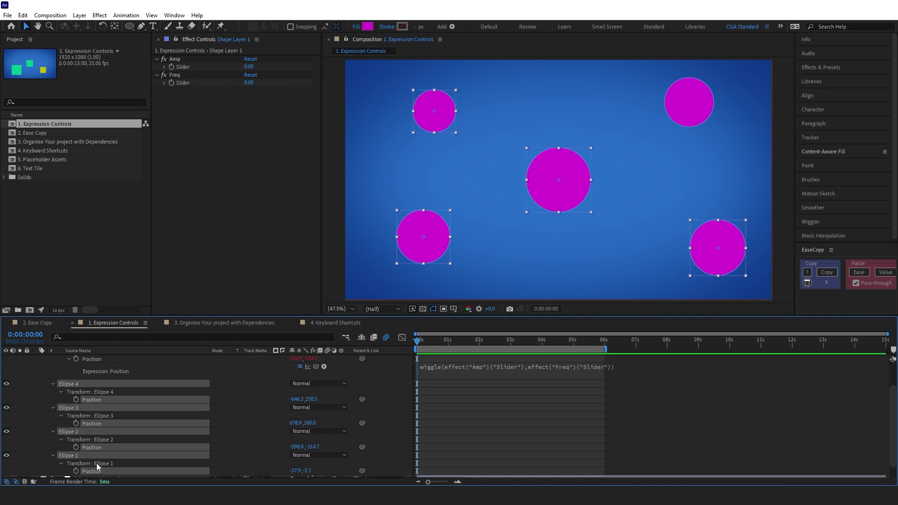
key(ctrl+v)
click(530, 445)
scroll(530, 445, up, 2)
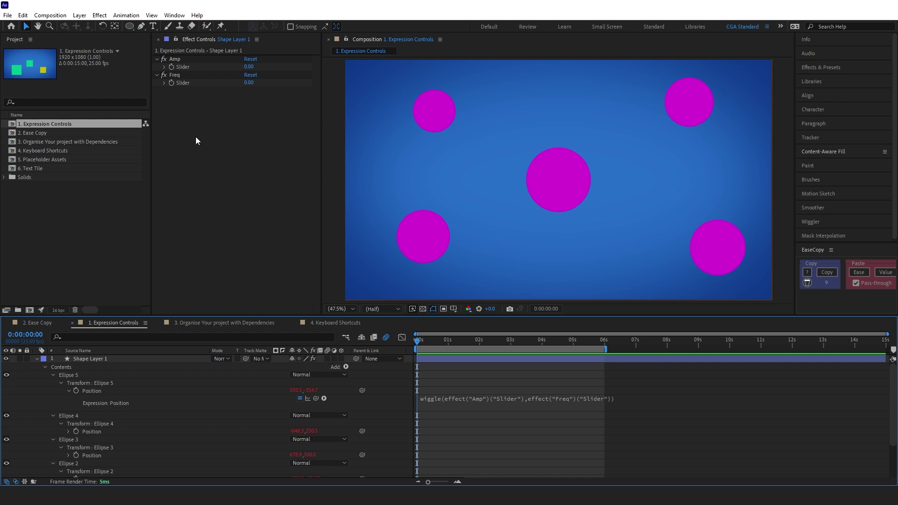
Keyframe Freq at 150 and Amp at 2 at the 3-second mark
click(172, 74)
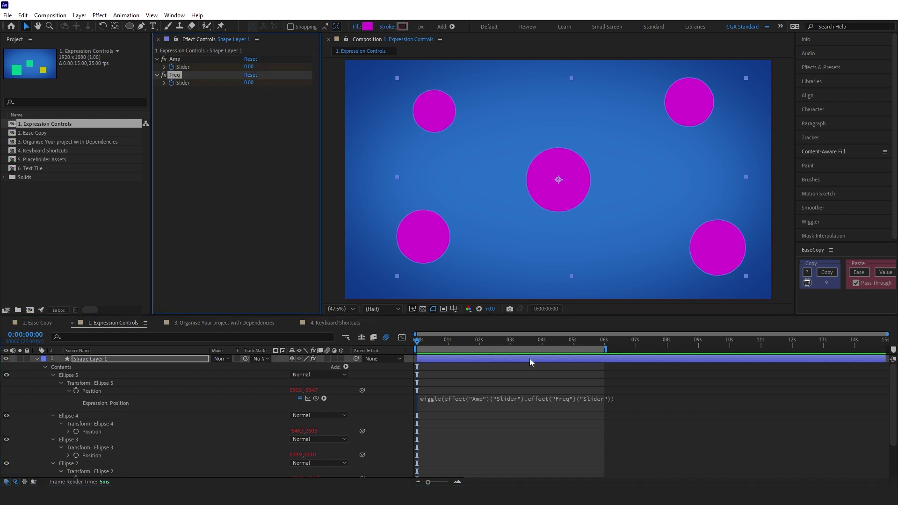
key(e)
click(510, 340)
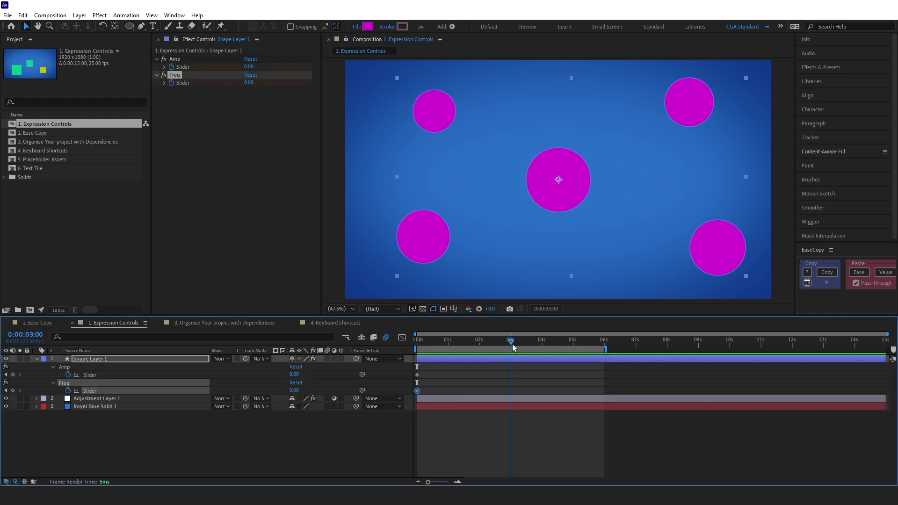
click(251, 82)
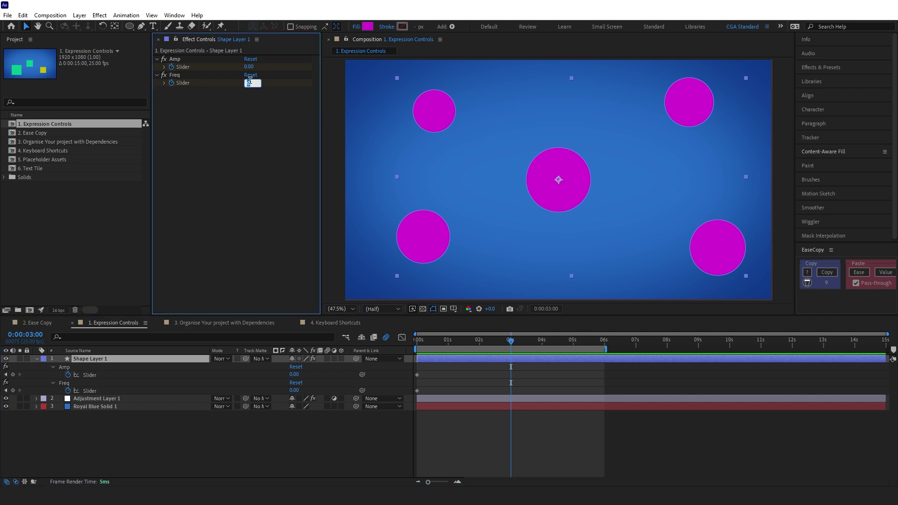
text(150)
key(Return)
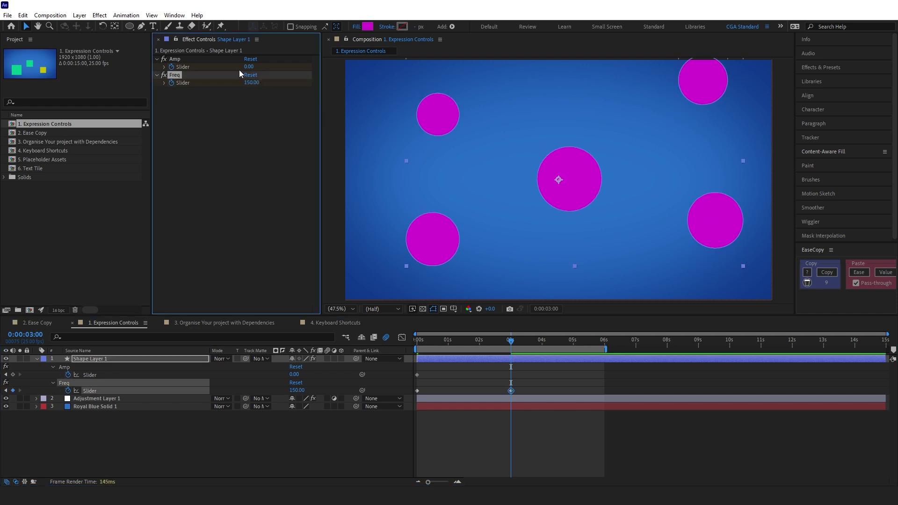
text(2)
key(Return)
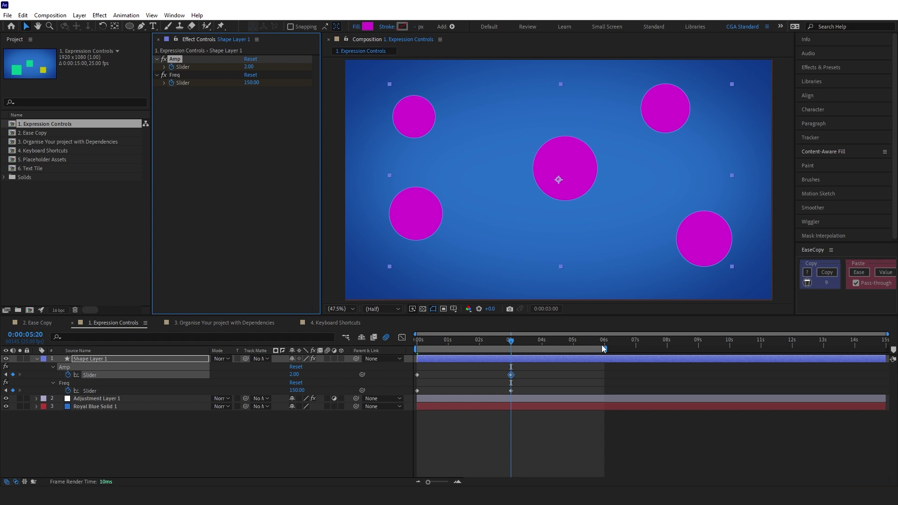
Copy the zero-value start keyframes to 5:23 and Easy Ease all six keyframes
click(603, 348)
drag(427, 378, 420, 391)
key(ctrl+c)
key(ctrl+v)
drag(622, 370, 378, 403)
key(F9)
Retime the later keyframes, end the work area at 3 seconds and preview the animation
drag(641, 370, 400, 404)
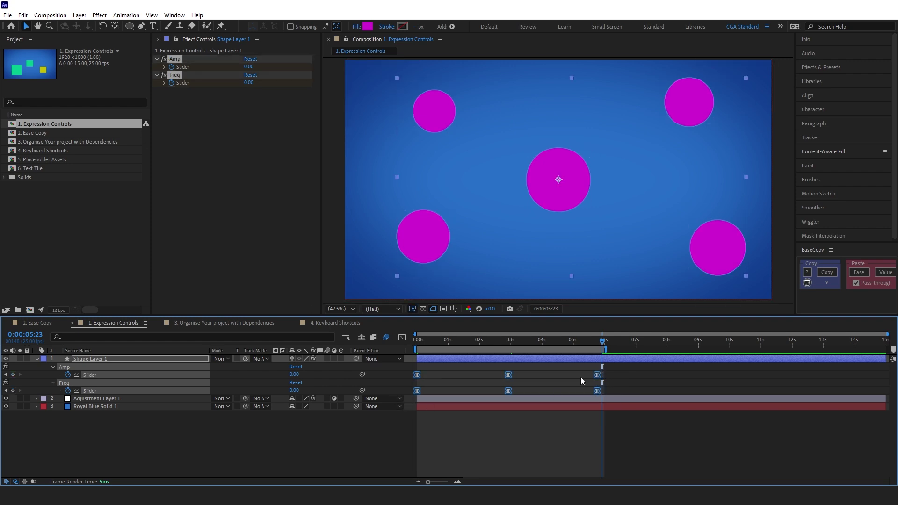
click(511, 340)
key(n)
key(Home)
click(460, 431)
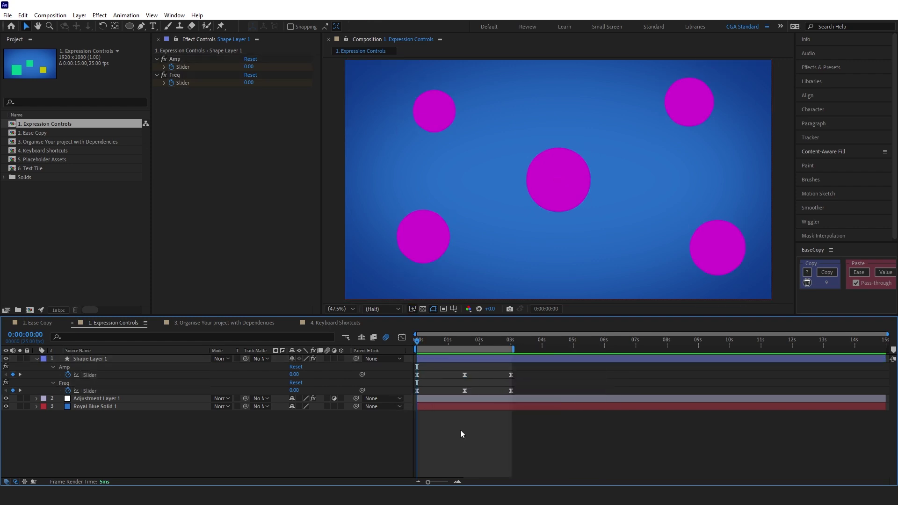
key(space)
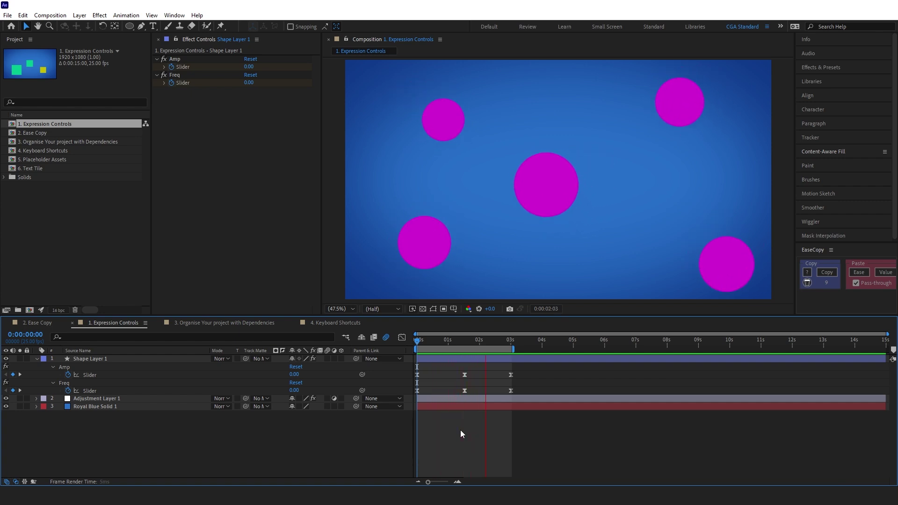
click(442, 384)
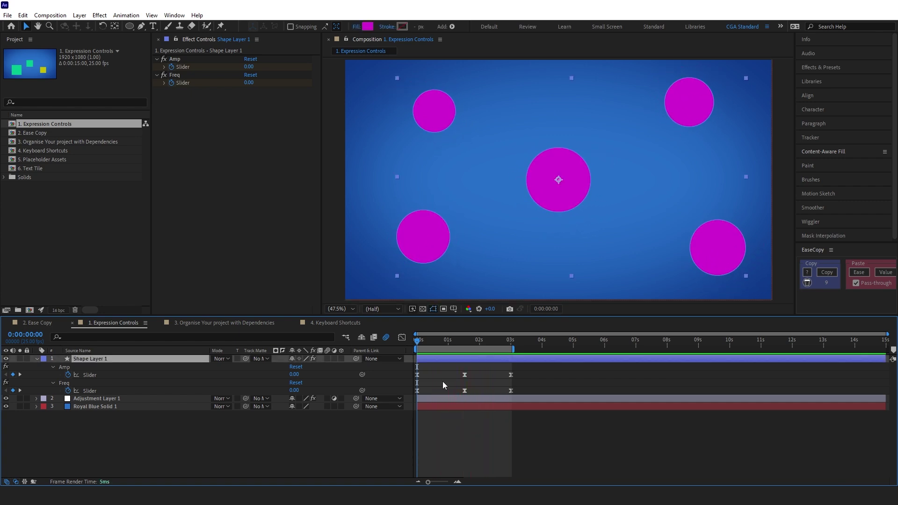
Add a Color Control effect to Shape Layer 1 and duplicate it into three controls
key(ctrl+space)
text(con)
key(BackSpace)
text(lor c)
key(Return)
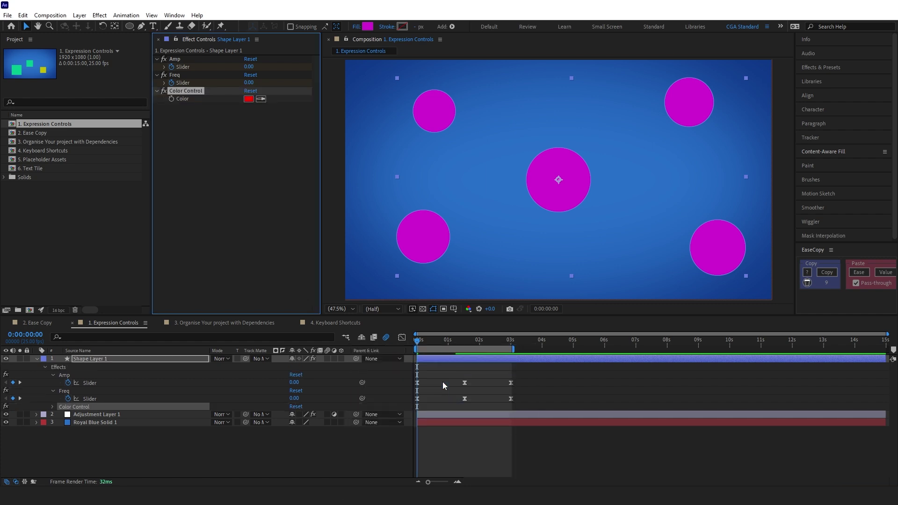
key(ctrl+d)
key(ctrl+d)
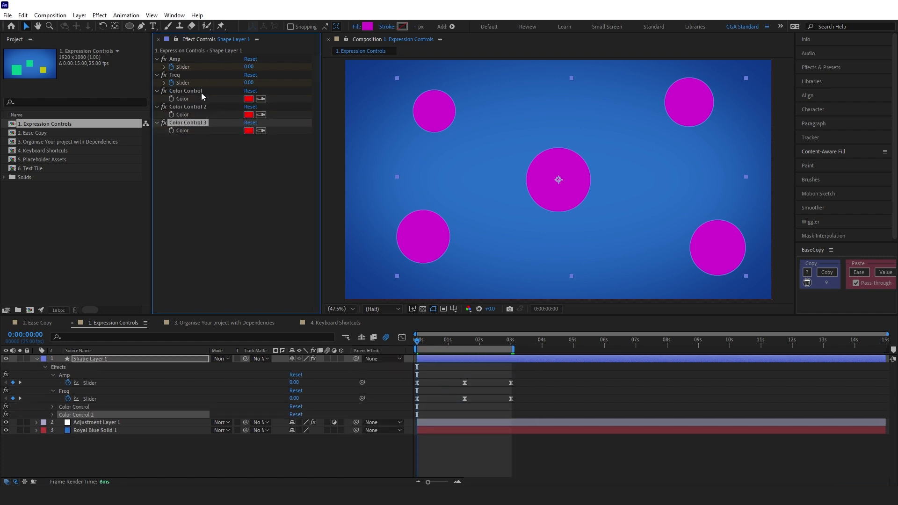
Expand Shape Layer 1's Contents to list and select Ellipses 1 to 5
click(37, 359)
click(37, 359)
click(58, 375)
click(45, 374)
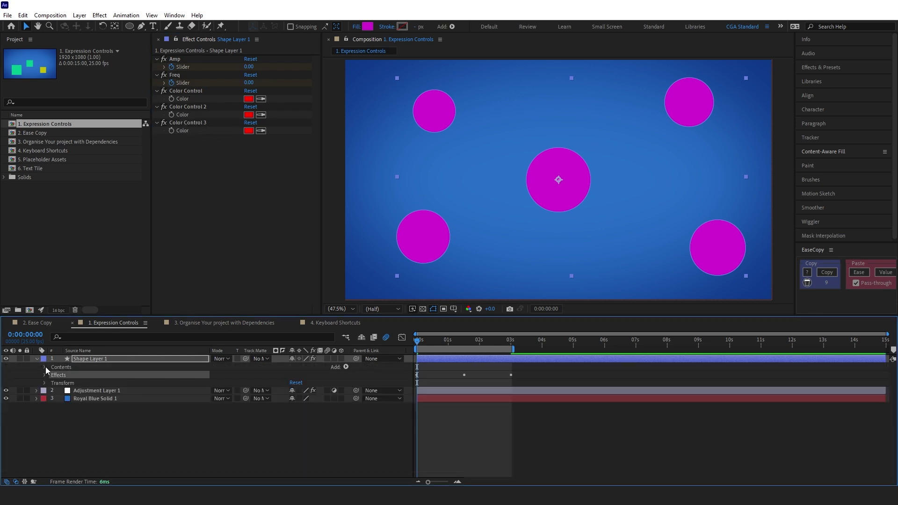
click(45, 367)
click(70, 406)
shift+click(68, 375)
click(90, 337)
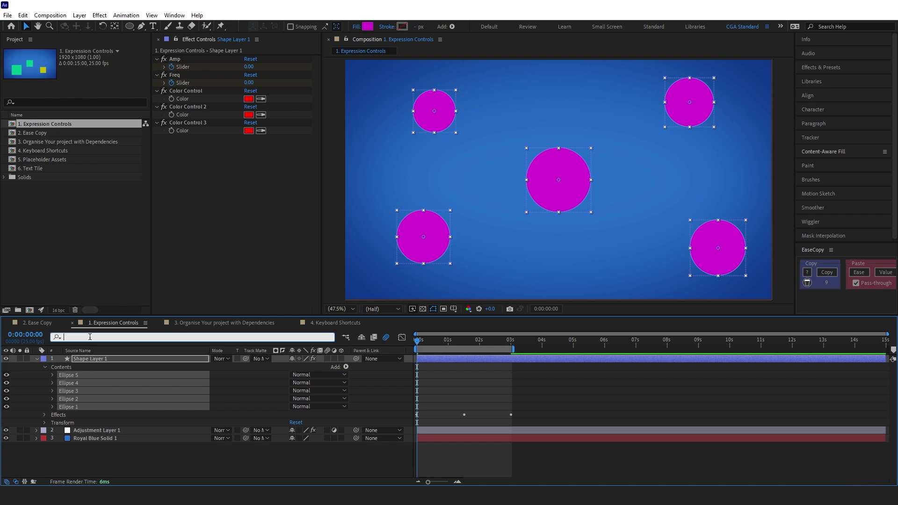
Filter for 'colo' and show only the five ellipses' Fill Color properties
text(colo)
click(123, 399)
click(121, 407)
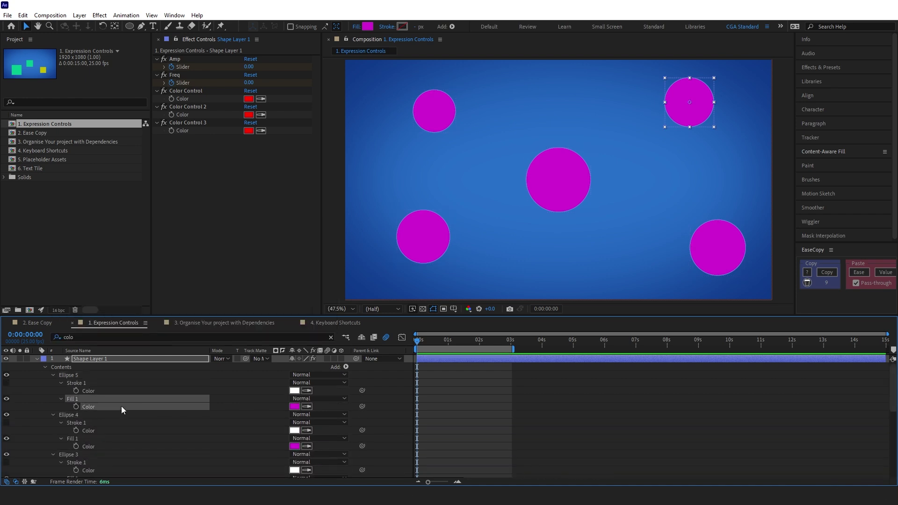
ctrl+click(89, 446)
scroll(96, 442, down, 5)
ctrl+click(99, 439)
ctrl+click(96, 462)
scroll(93, 463, down, 3)
ctrl+click(93, 467)
scroll(133, 423, down, 2)
scroll(133, 423, up, 4)
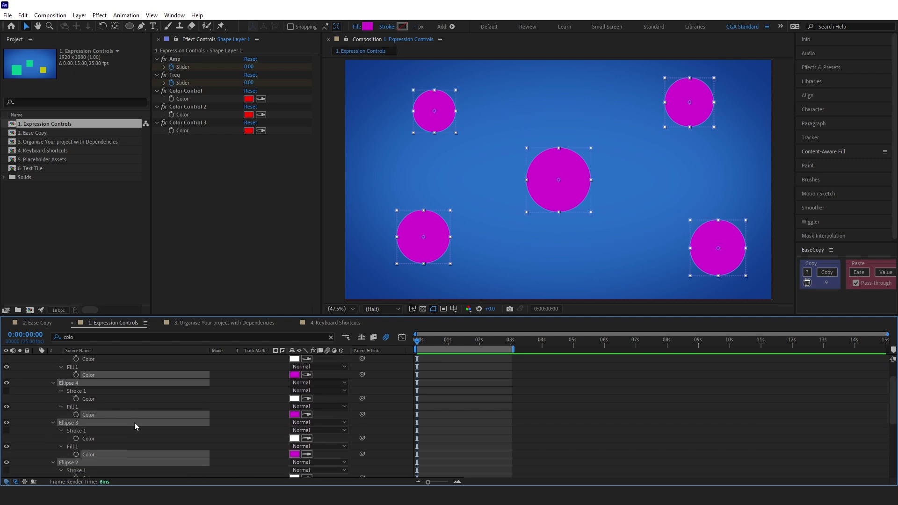
key(s)
key(s)
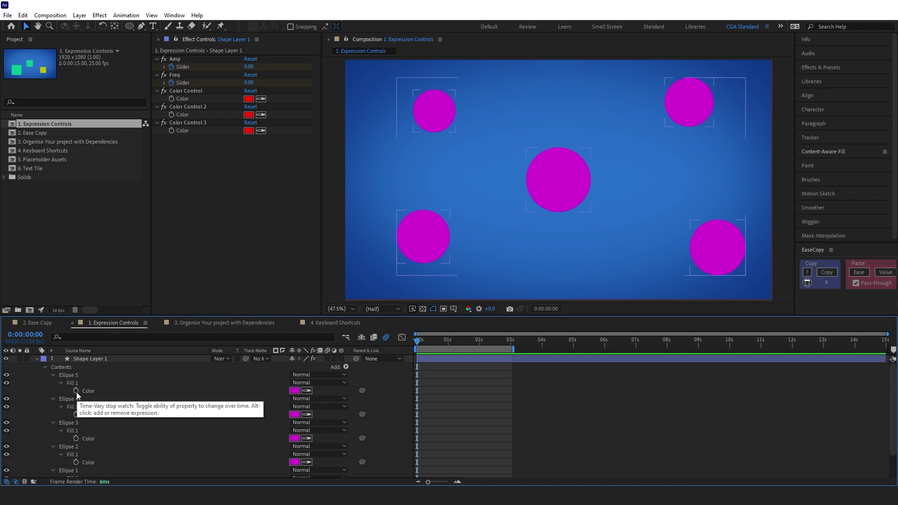
Link Ellipse 5, 4 and 3 fill colours by expression to Color Control, Color Control 2 and Color Control 3
alt+click(76, 391)
drag(316, 398, 180, 99)
click(80, 432)
alt+click(76, 431)
drag(315, 439, 182, 114)
alt+click(76, 471)
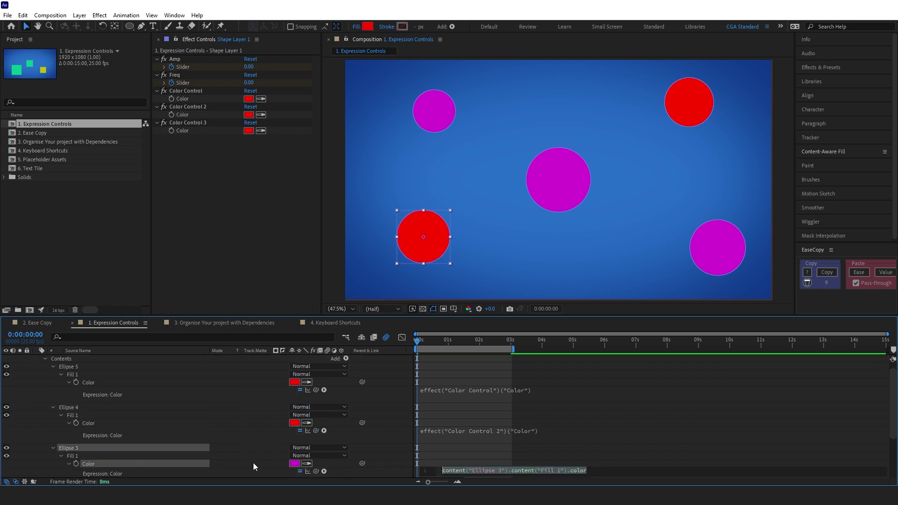
drag(316, 472, 182, 130)
scroll(194, 414, down, 3)
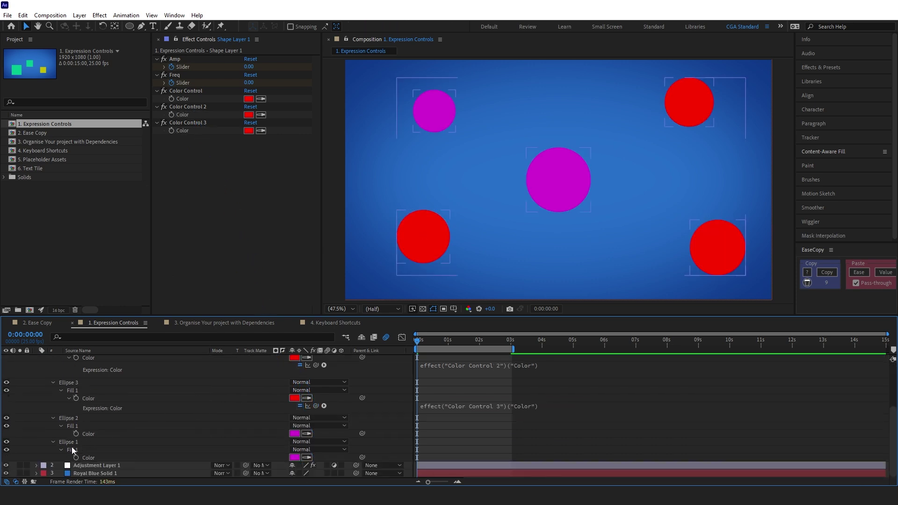
Link Ellipse 2's fill colour to Color Control 2 and Ellipse 1's to Color Control 3
click(78, 434)
alt+click(76, 434)
drag(315, 442, 182, 115)
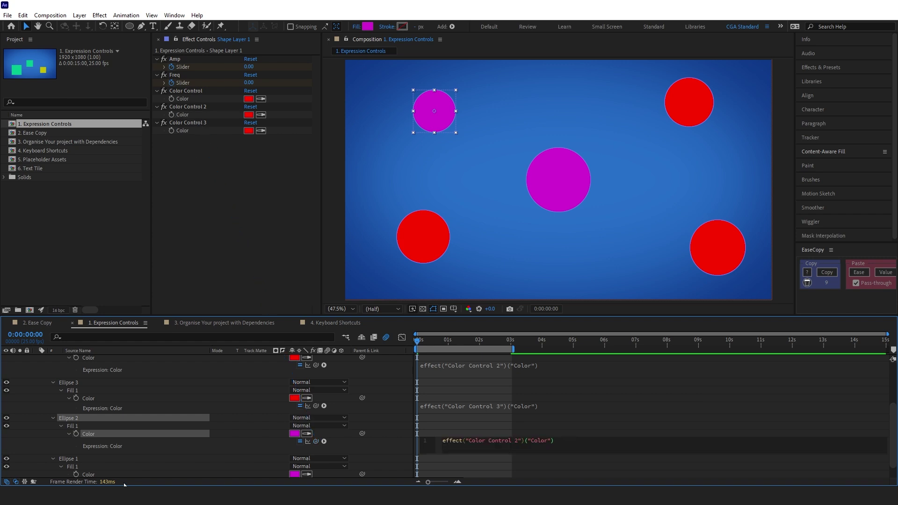
alt+click(76, 474)
drag(316, 473, 182, 131)
scroll(443, 363, up, 5)
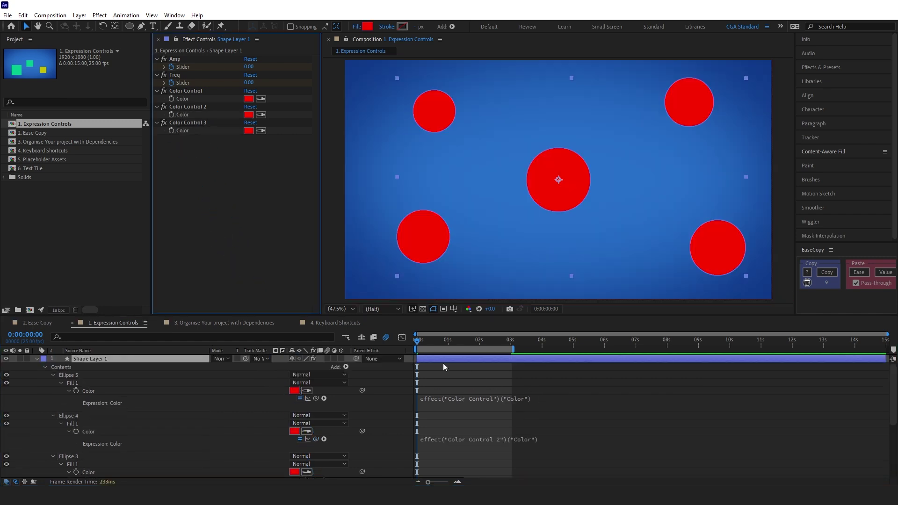
click(249, 98)
Set Color Control to blue, Color Control 2 to green and Color Control 3 to cyan
mouse_move(373, 242)
mouse_down()
mouse_move(373, 219)
mouse_move(373, 255)
mouse_move(374, 235)
mouse_up()
click(337, 200)
click(447, 177)
click(249, 114)
click(448, 176)
click(248, 131)
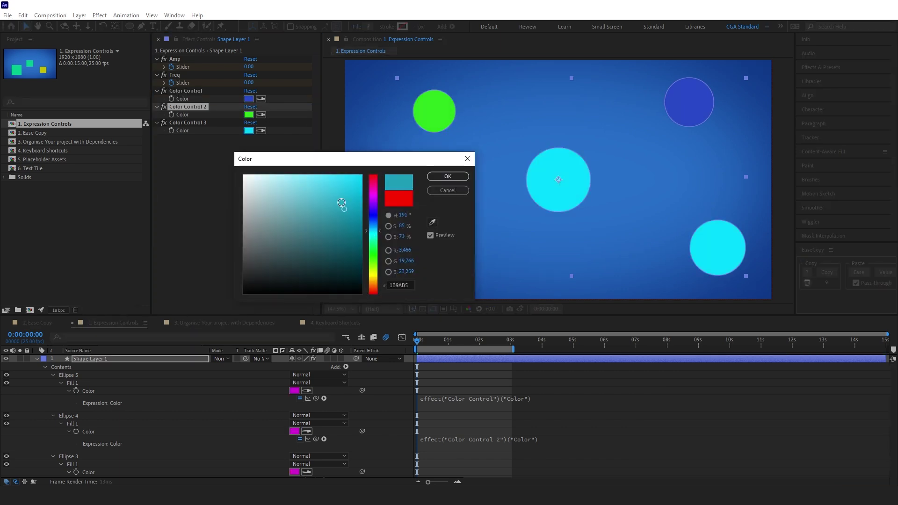
click(448, 176)
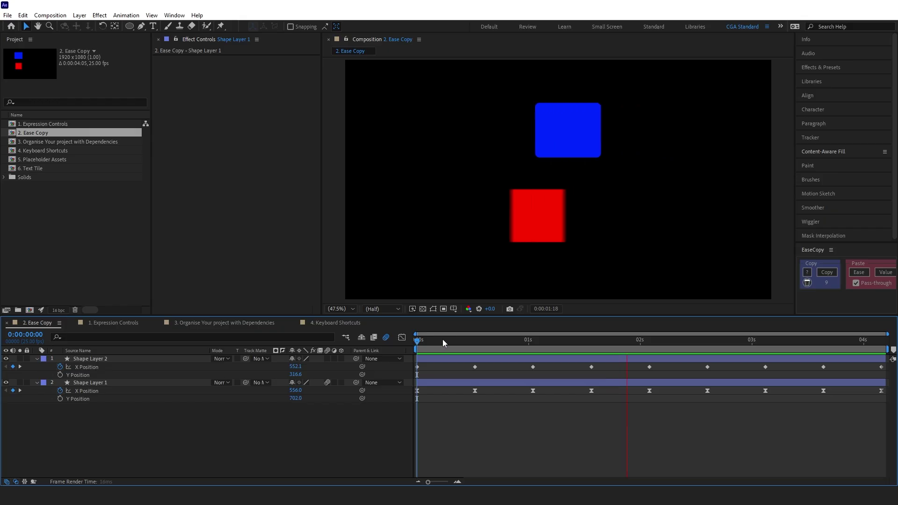
Return to the start of the 2. Ease Copy composition
key(space)
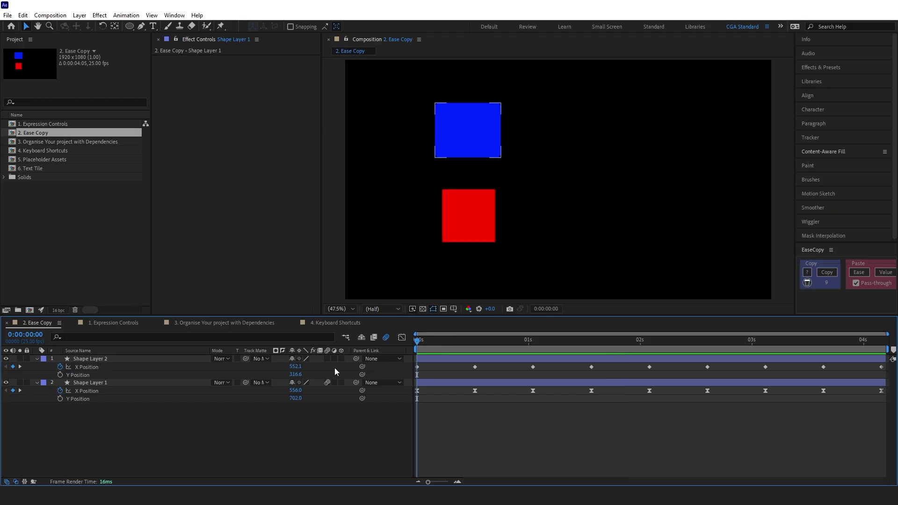
Preview the blue and red squares' animation, then clear the layer selection
key(space)
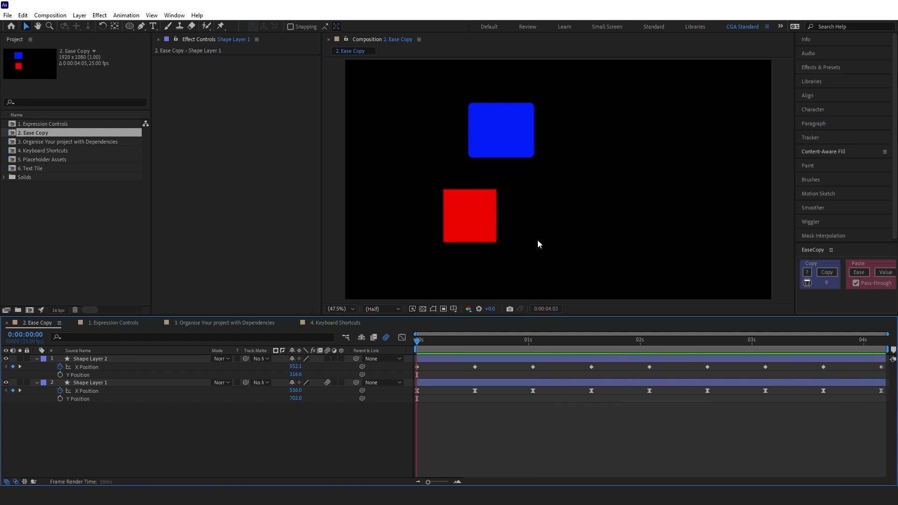
key(space)
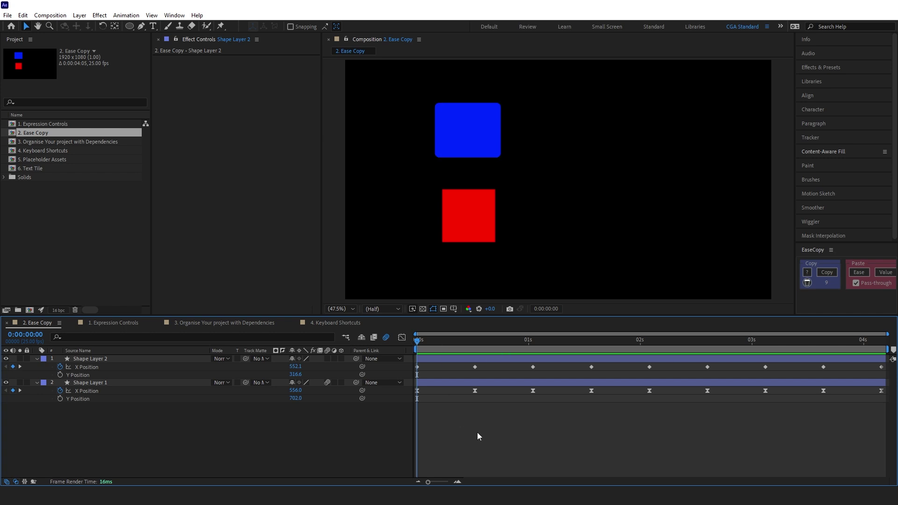
click(482, 375)
click(380, 431)
Copy the red square's X Position easing onto the blue square's keyframes with EaseCopy, then preview
click(90, 393)
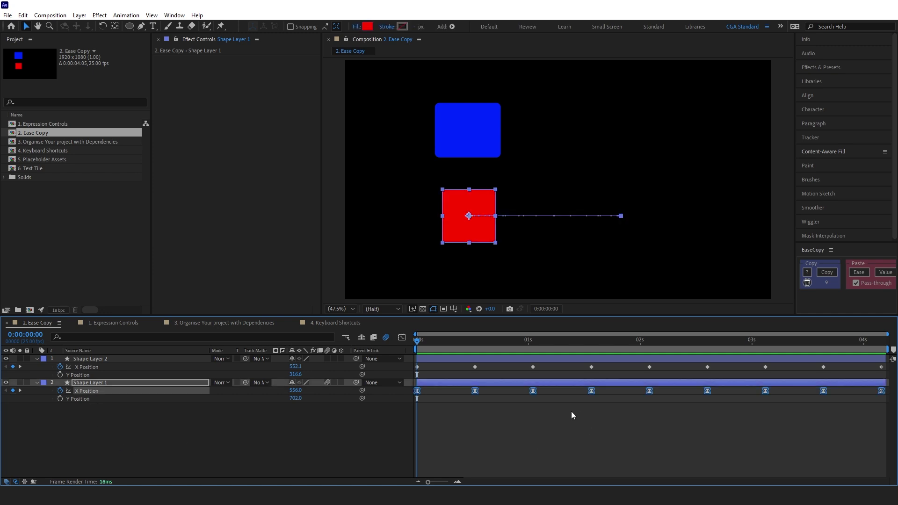
click(821, 273)
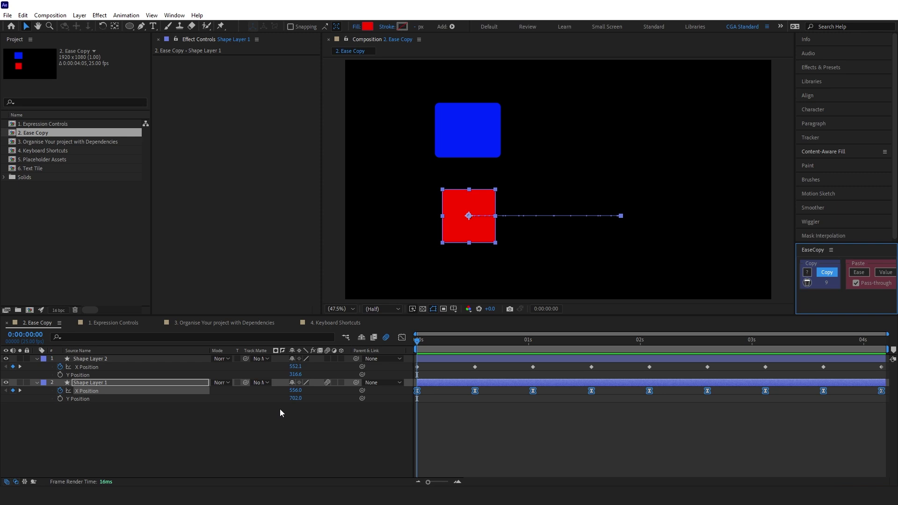
click(90, 367)
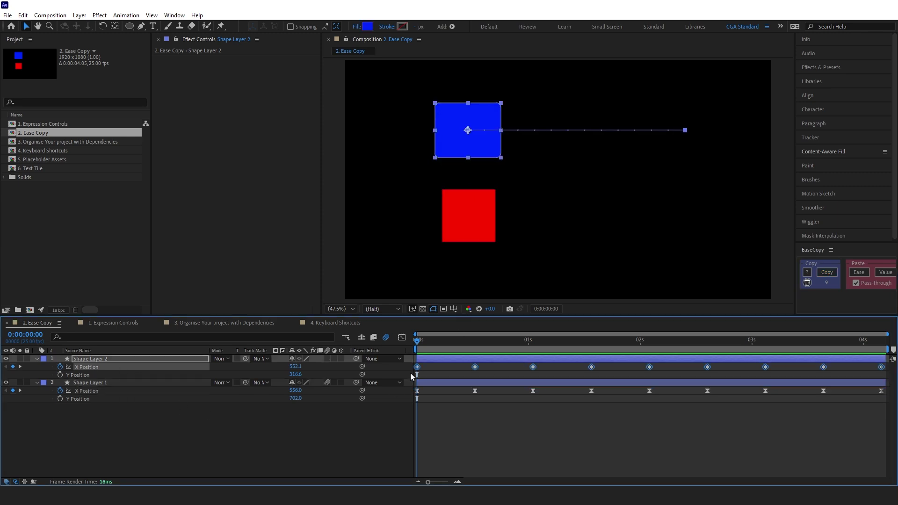
click(858, 272)
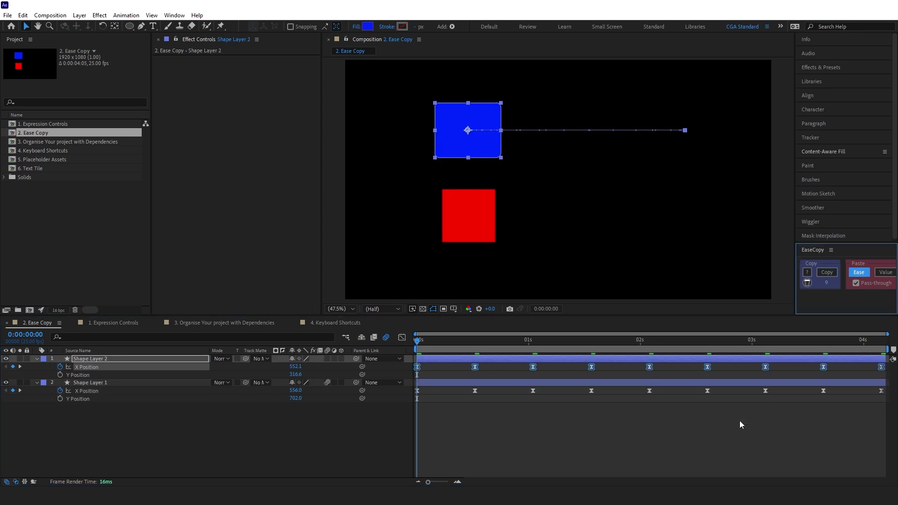
key(space)
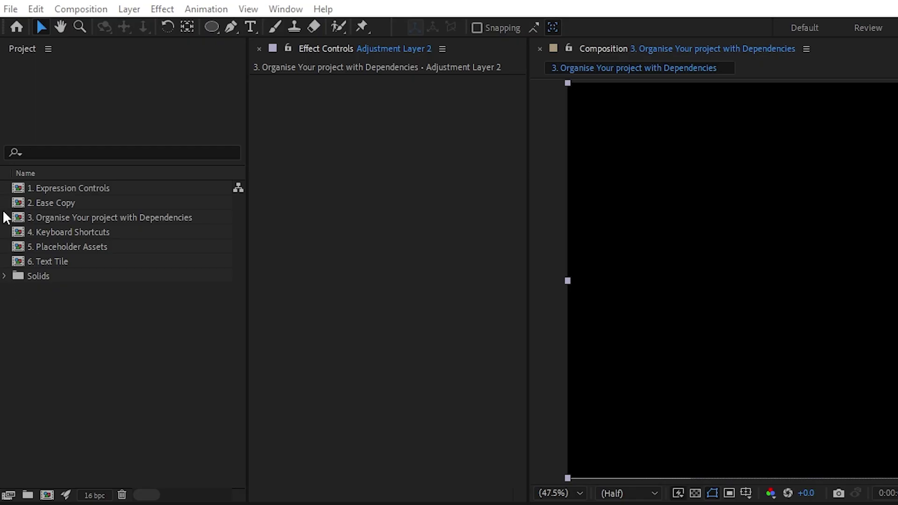
Show the File > Dependencies commands, then dismiss the menu
click(11, 9)
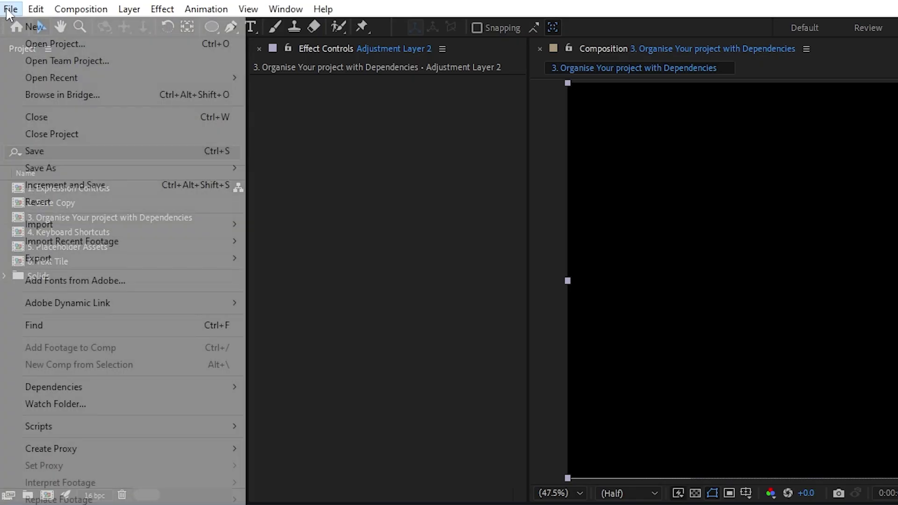
mouse_move(138, 391)
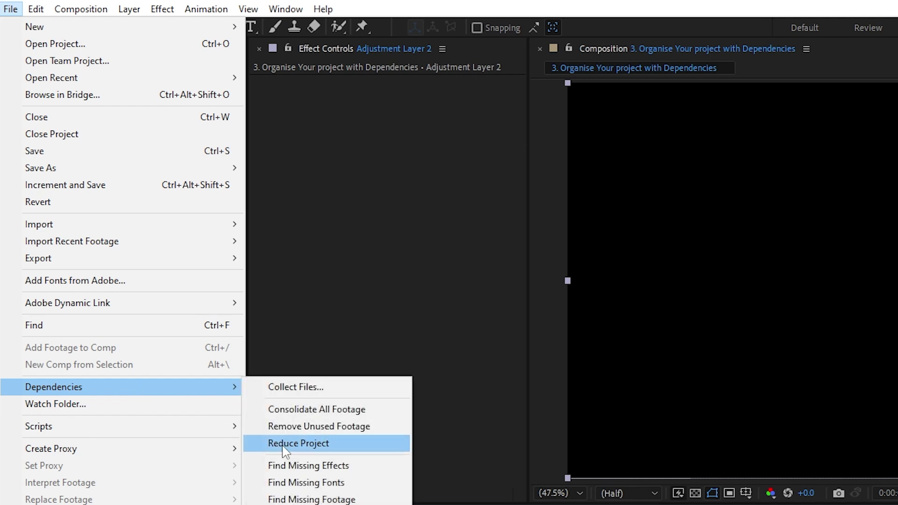
click(344, 359)
With the 6. Text Tile composition selected, bring up Remove Unused Footage and Reduce Project
click(71, 261)
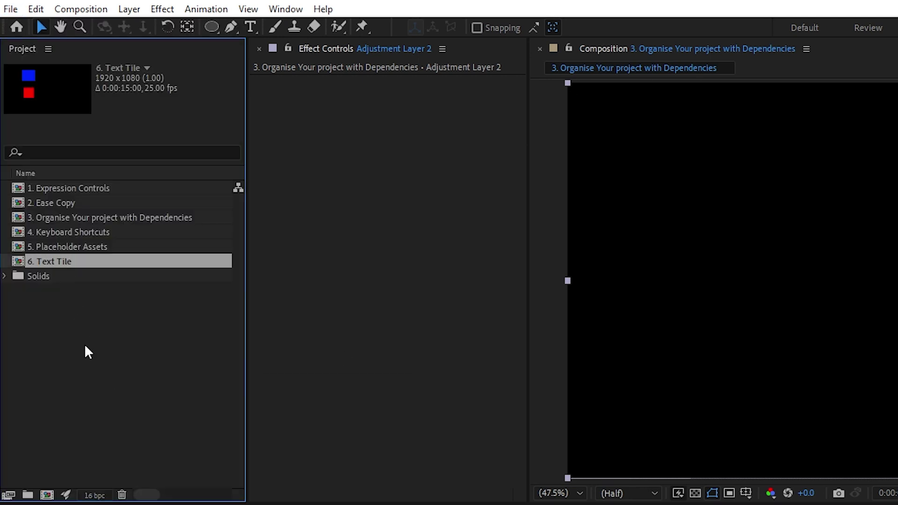
click(9, 11)
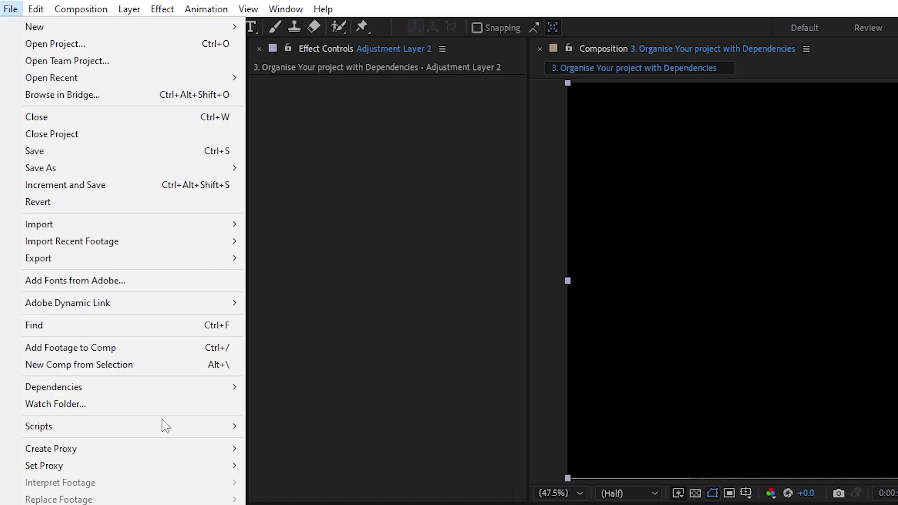
mouse_move(187, 392)
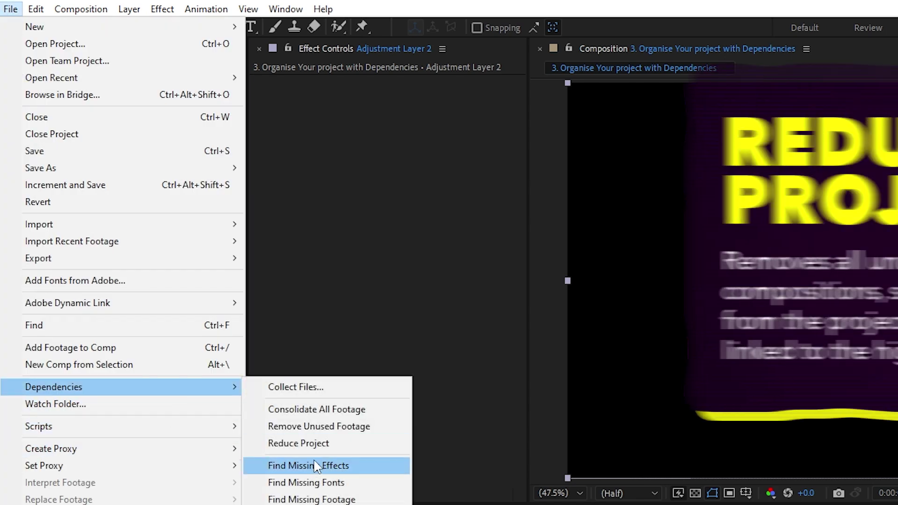
click(430, 283)
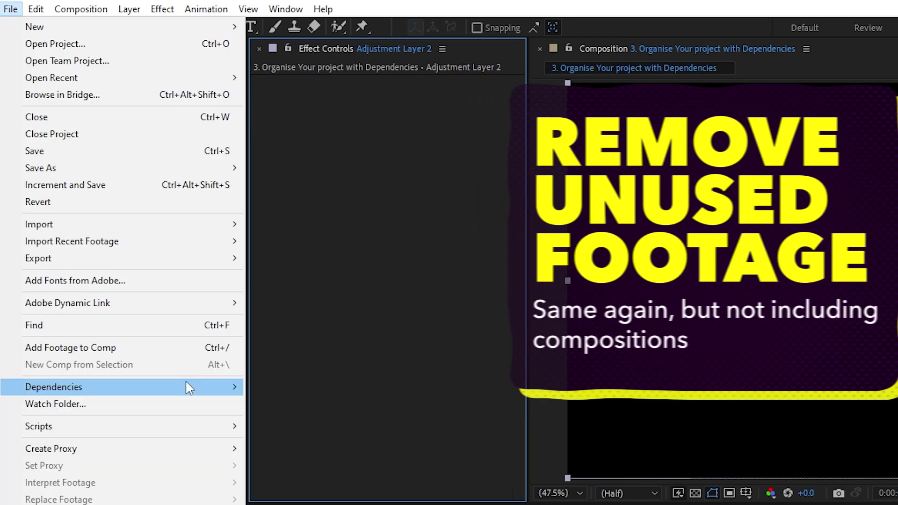
mouse_move(186, 386)
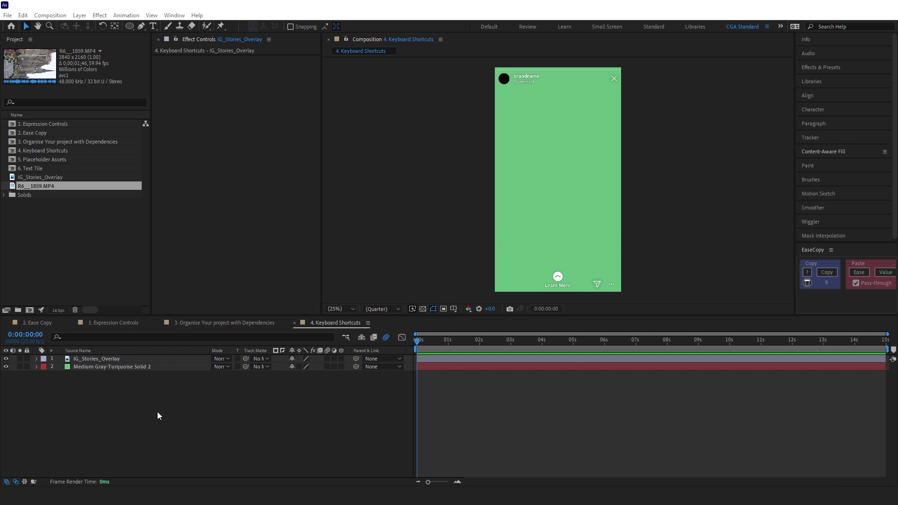
Turn IG_Stories_Overlay into a guide layer from its layer context menu
click(123, 402)
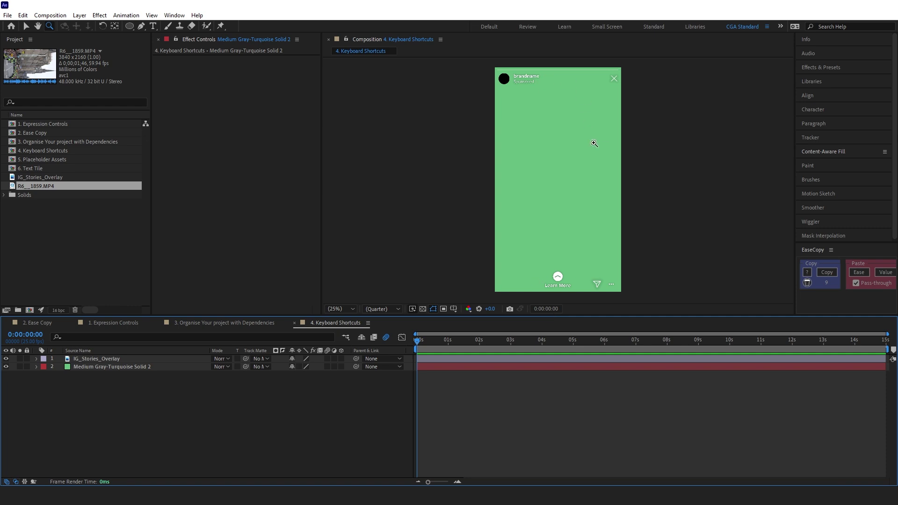
right_click(103, 360)
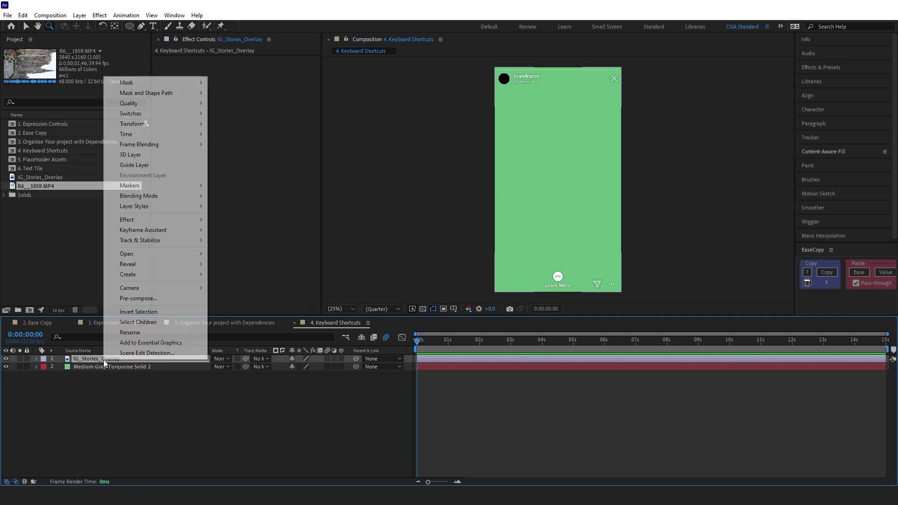
click(140, 164)
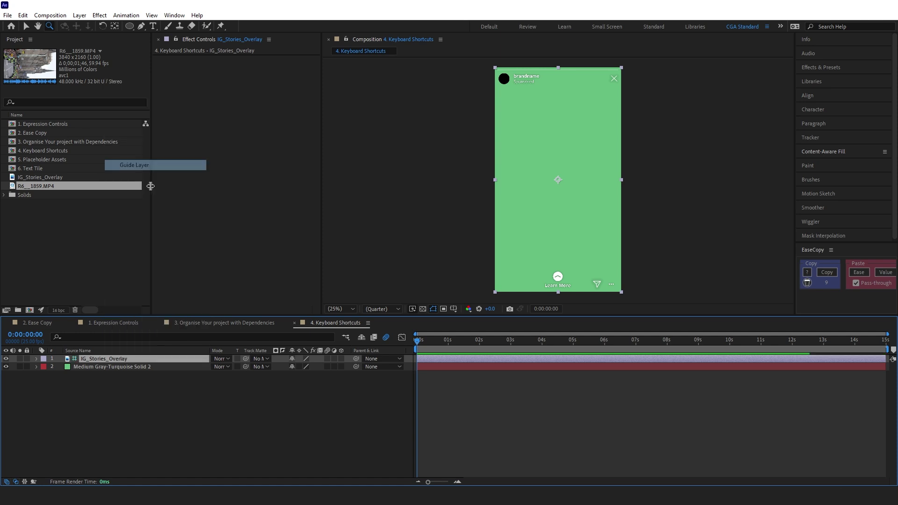
click(206, 382)
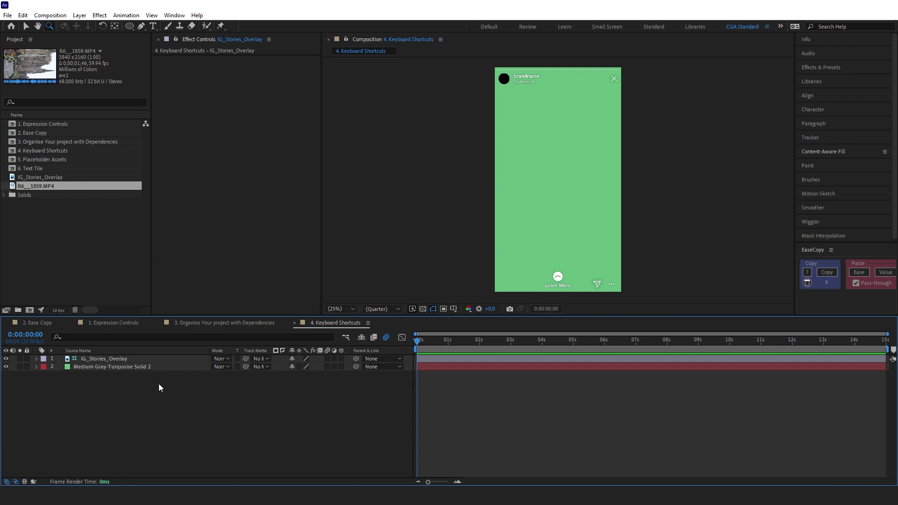
Undo the guide-layer change and open the Edit > Keyboard Shortcuts editor
key(ctrl+z)
click(23, 15)
click(55, 305)
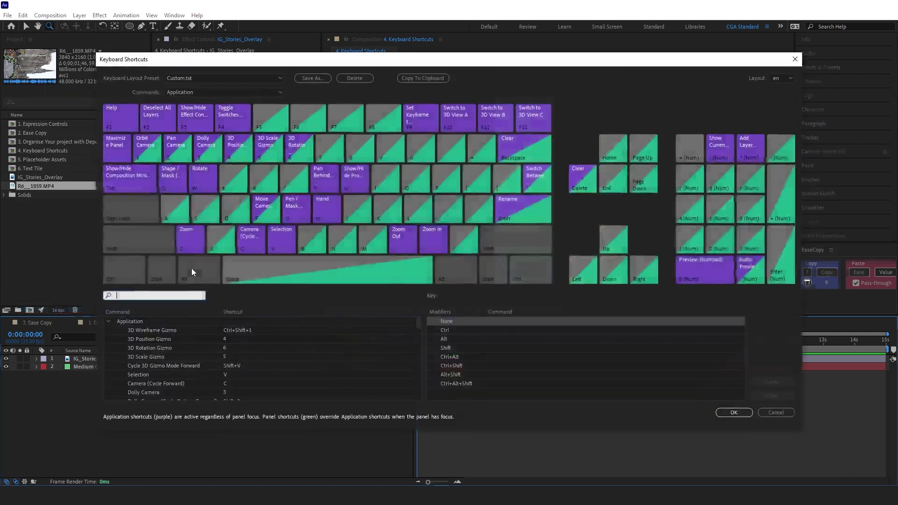
Check which commands use Alt and G, then search the command list for 'guide'
click(196, 274)
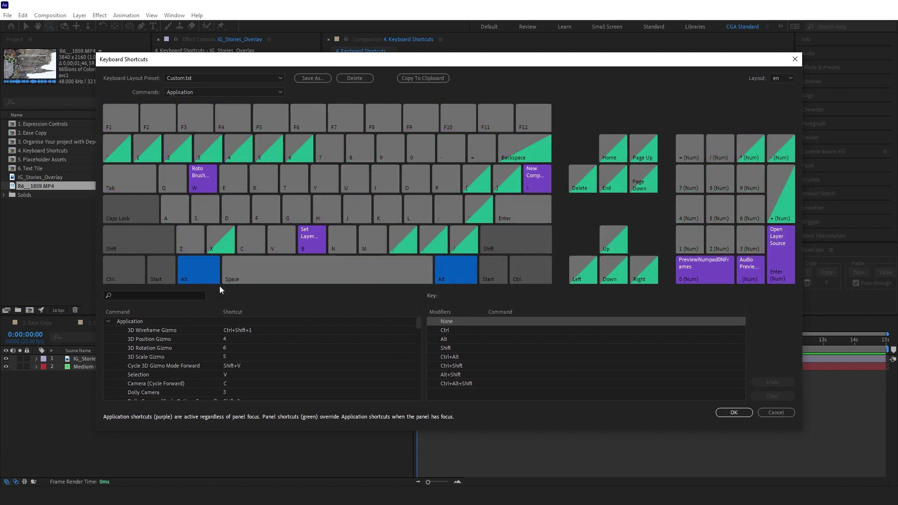
click(298, 212)
click(127, 296)
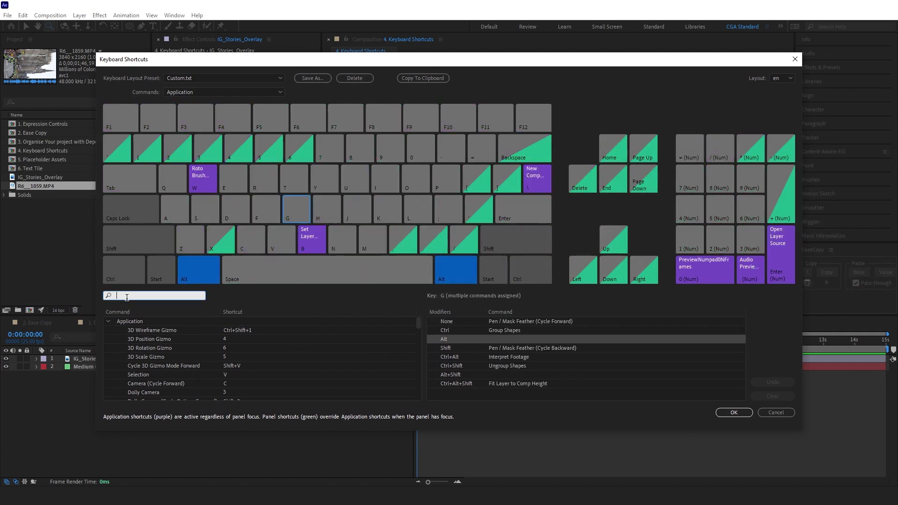
text(guide)
scroll(189, 352, down, 3)
scroll(170, 358, up, 2)
Bind Guide Layer to Alt+G, apply it to IG_Stories_Overlay, and reopen the shortcut editor
click(153, 357)
scroll(171, 391, up, 1)
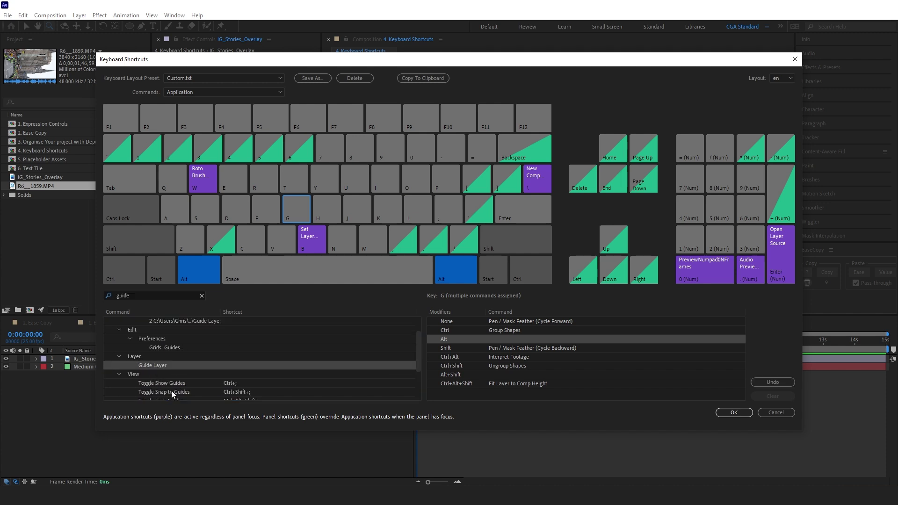
drag(152, 366, 296, 205)
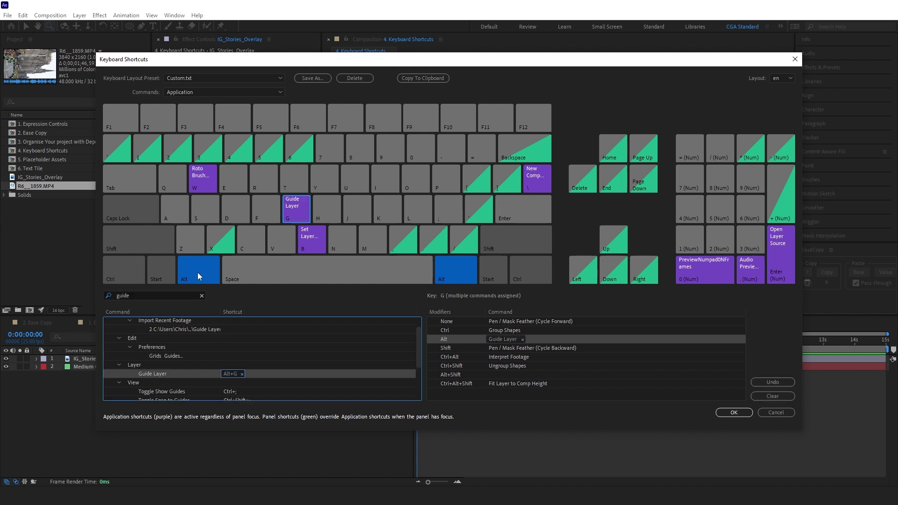
click(732, 413)
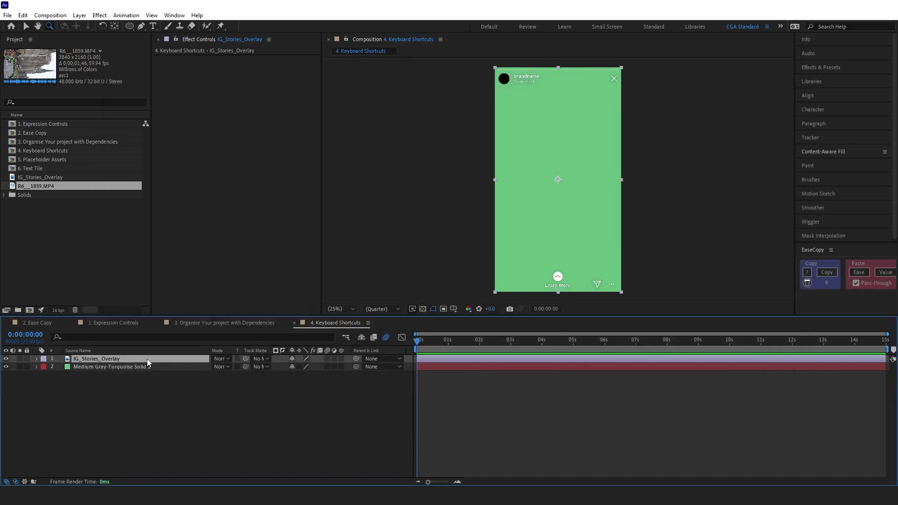
key(alt+g)
key(ctrl+alt+apostrophe)
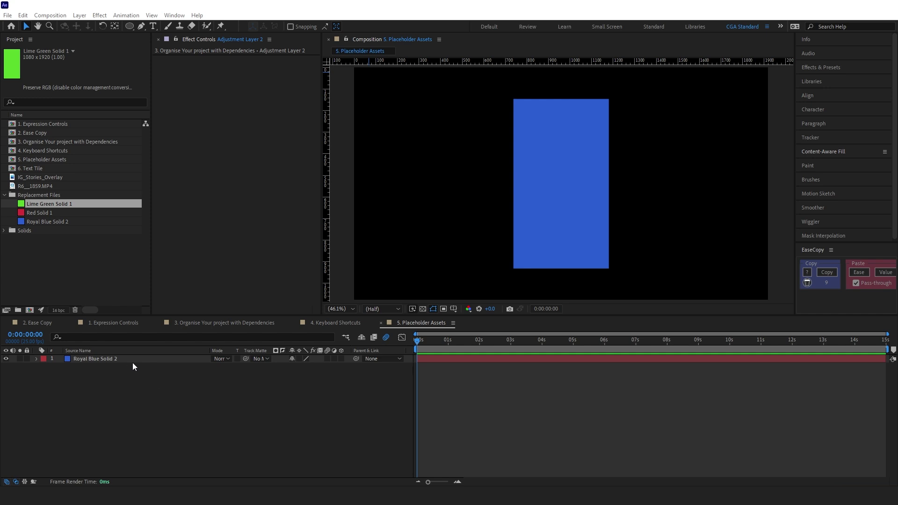
Duplicate the Royal Blue Solid 2 layer twice and spread the three blue rectangles apart
click(104, 365)
click(109, 362)
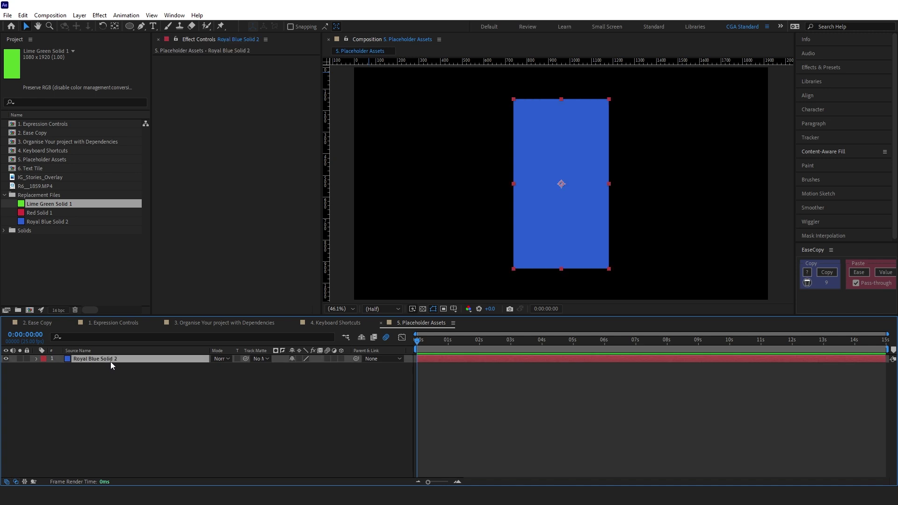
key(ctrl+d)
drag(549, 218, 675, 220)
key(ctrl+d)
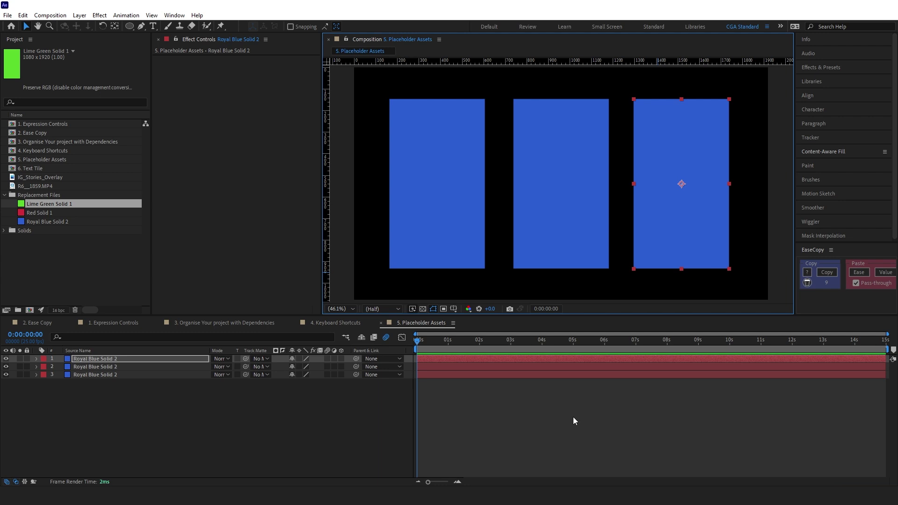
click(385, 383)
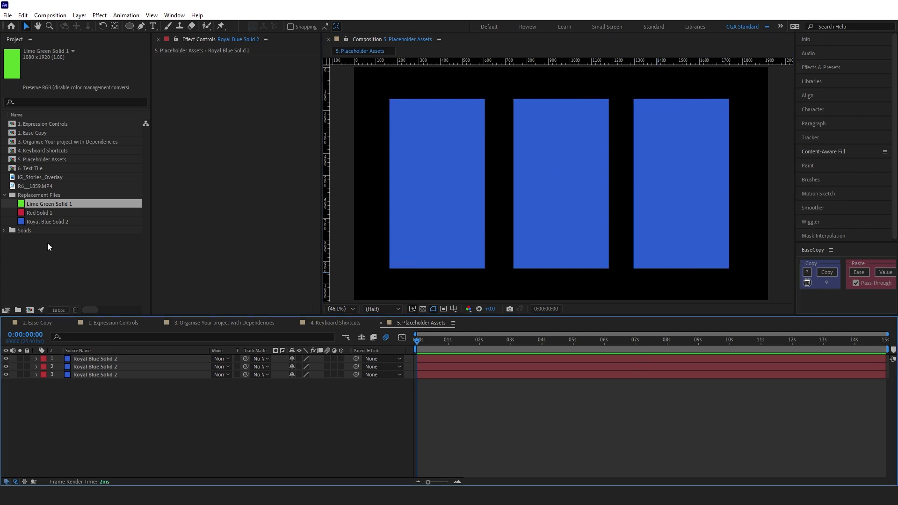
Replace the right rectangle with Red Solid 1 and the left with Lime Green Solid 1
click(41, 213)
click(99, 360)
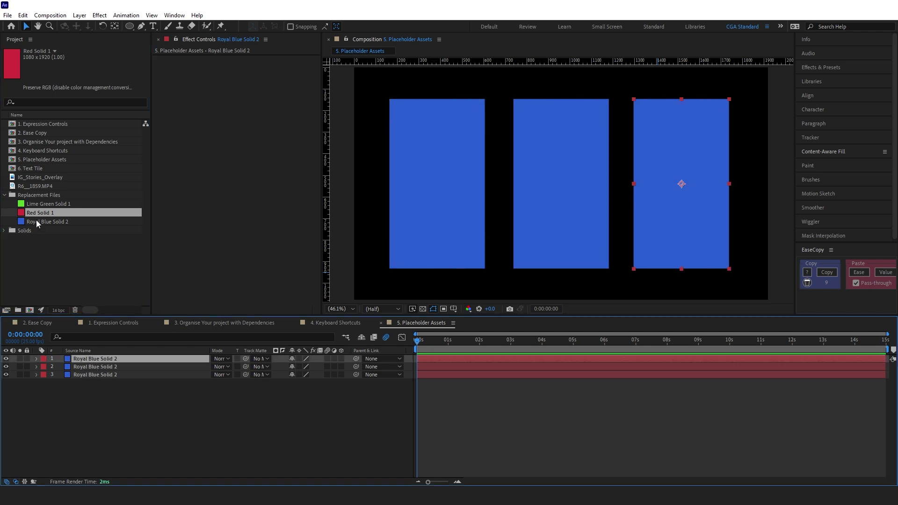
drag(38, 213, 94, 360)
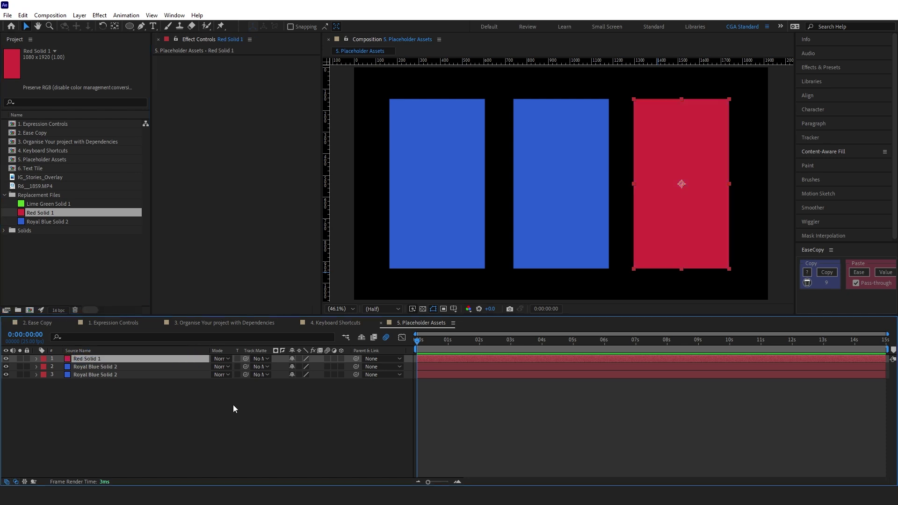
click(83, 367)
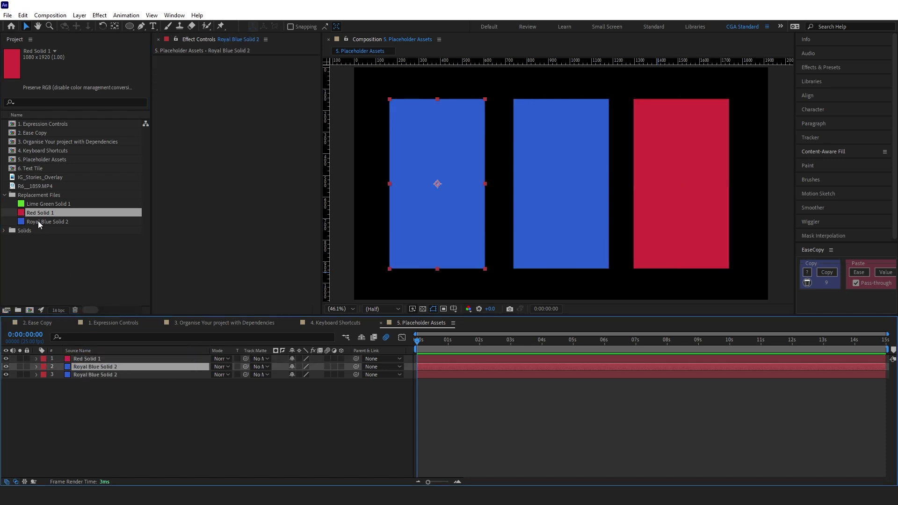
drag(41, 204, 83, 366)
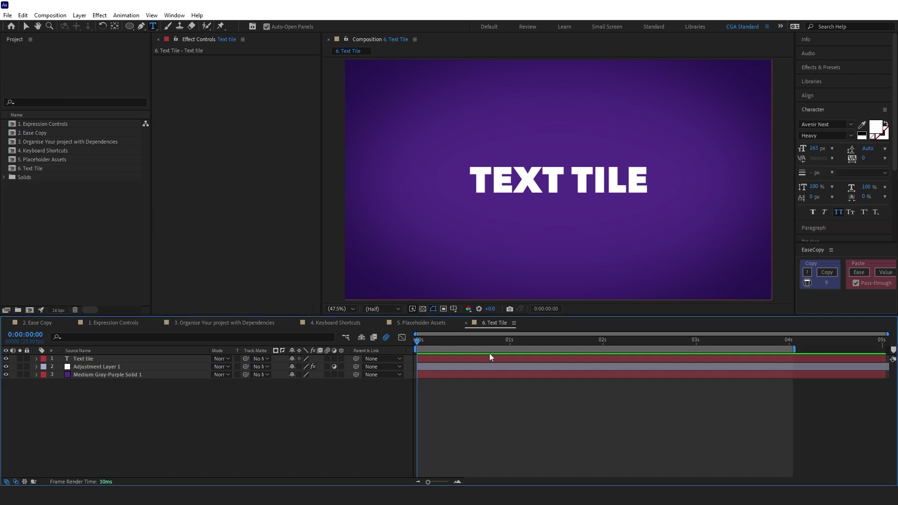
Apply the Text Tile effect to the TEXT TILE layer with a Y Position offset of 200
click(486, 359)
key(ctrl+space)
text(text ti)
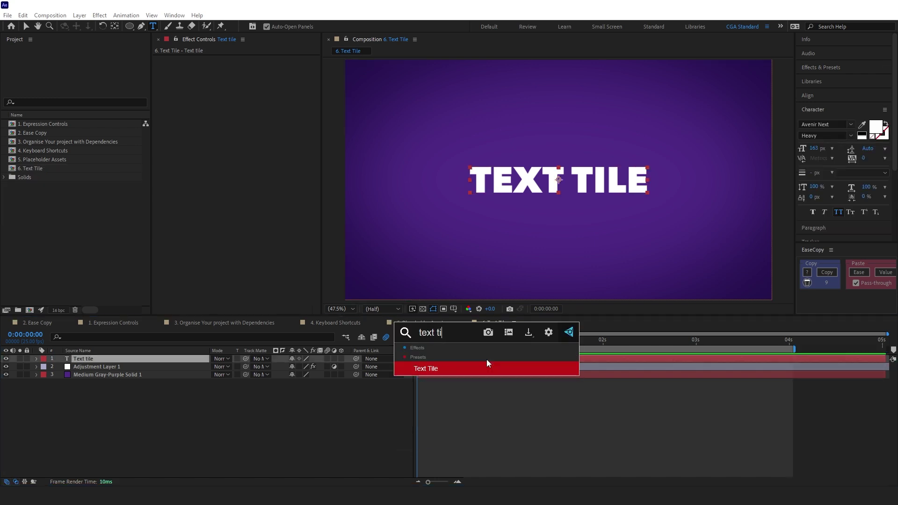
key(Return)
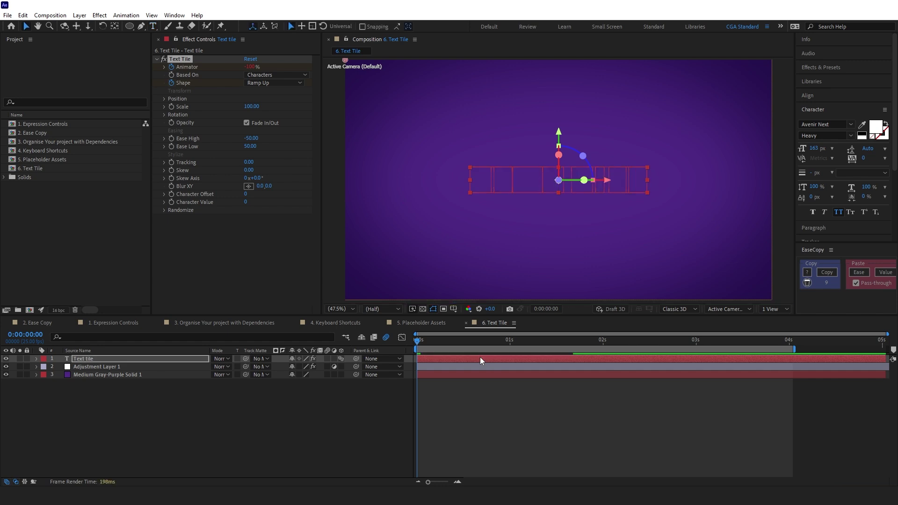
click(164, 99)
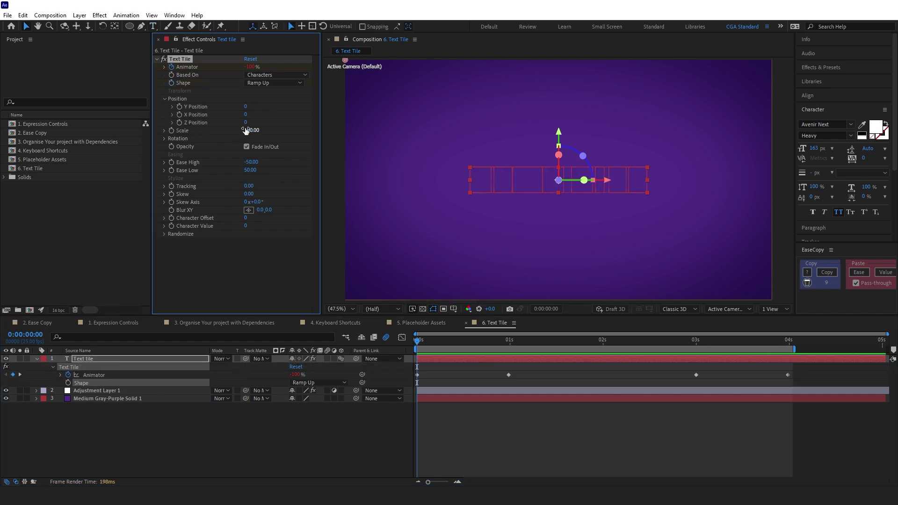
drag(248, 107, 286, 107)
Preview the animation, try Based On Words then undo it, and scrub to 0:00:01:04
key(space)
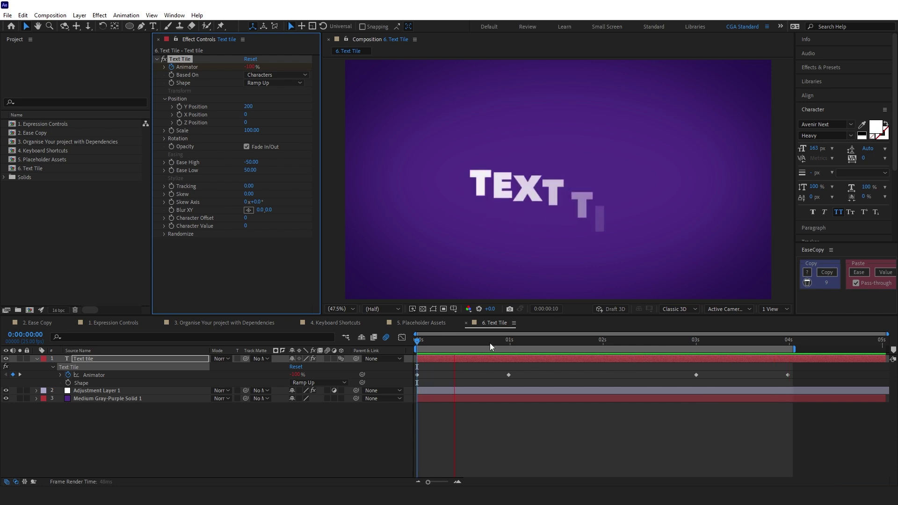
click(574, 339)
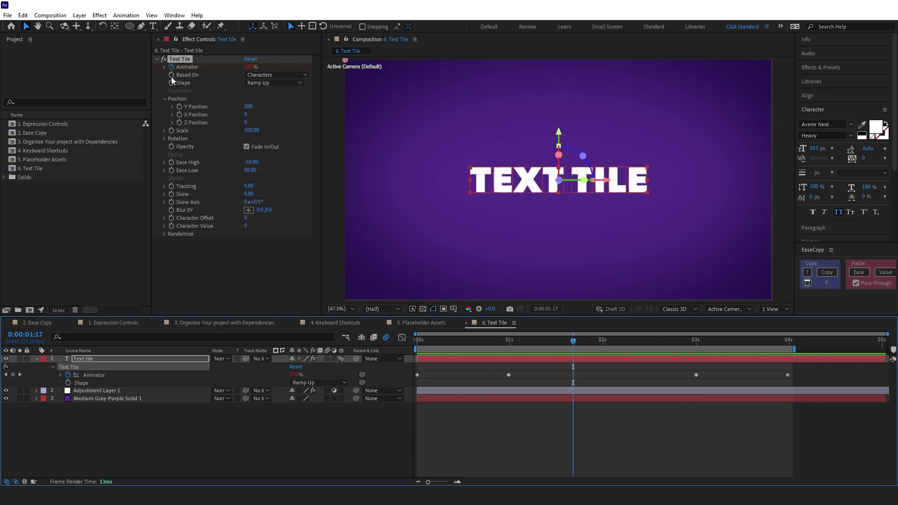
click(607, 341)
click(276, 75)
click(262, 103)
key(Home)
key(ctrl+z)
key(space)
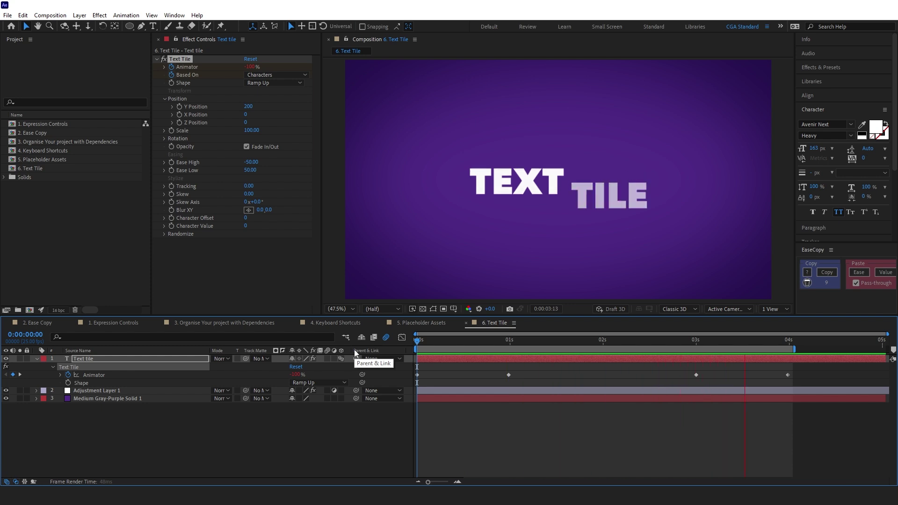
drag(450, 342, 524, 341)
key(space)
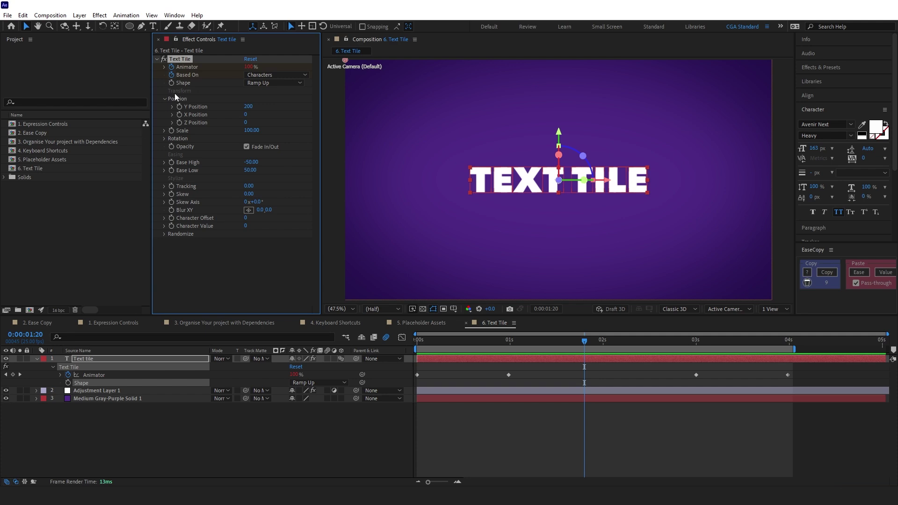
Keyframe Shape at 0:00:01:20, then make the outgoing tiling word-based with Ramp Down shape
click(171, 83)
click(605, 366)
click(273, 83)
click(262, 104)
click(592, 386)
Preview the full in-and-out Text Tile animation and scrub it around 0:00:02:01
click(699, 342)
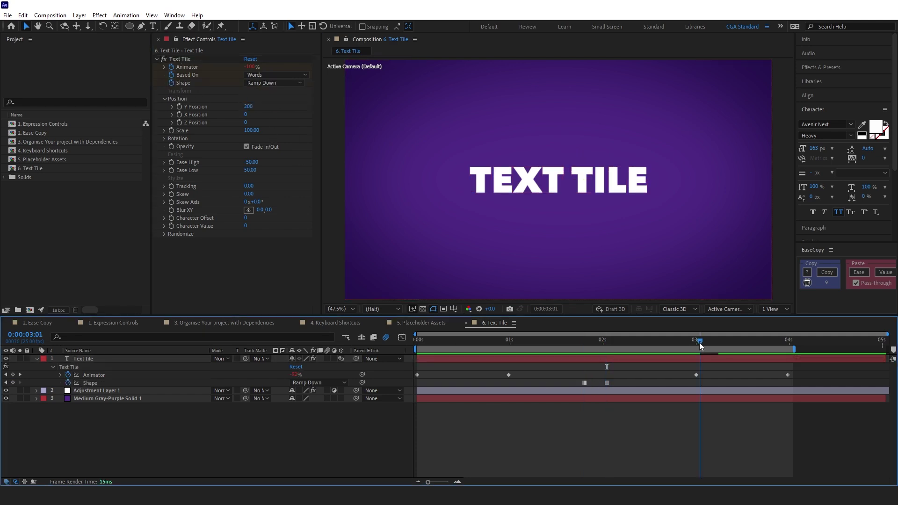
key(space)
click(425, 341)
key(space)
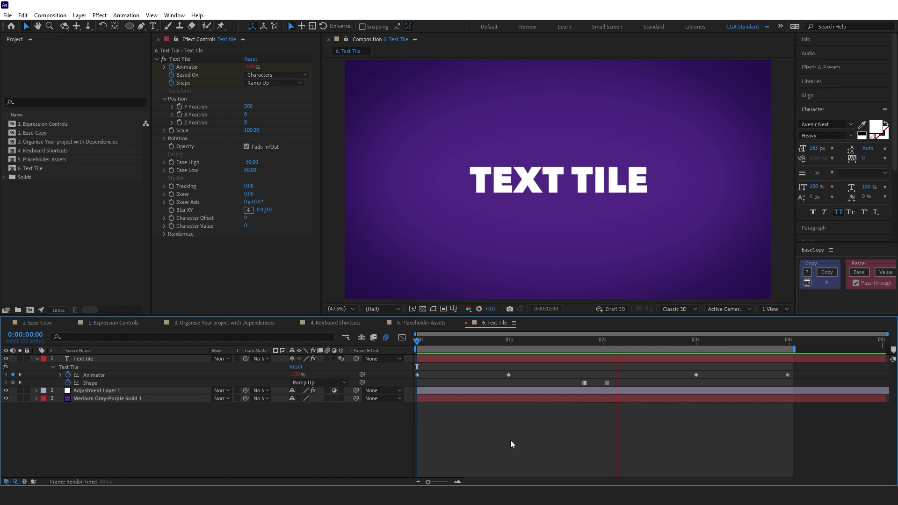
click(452, 357)
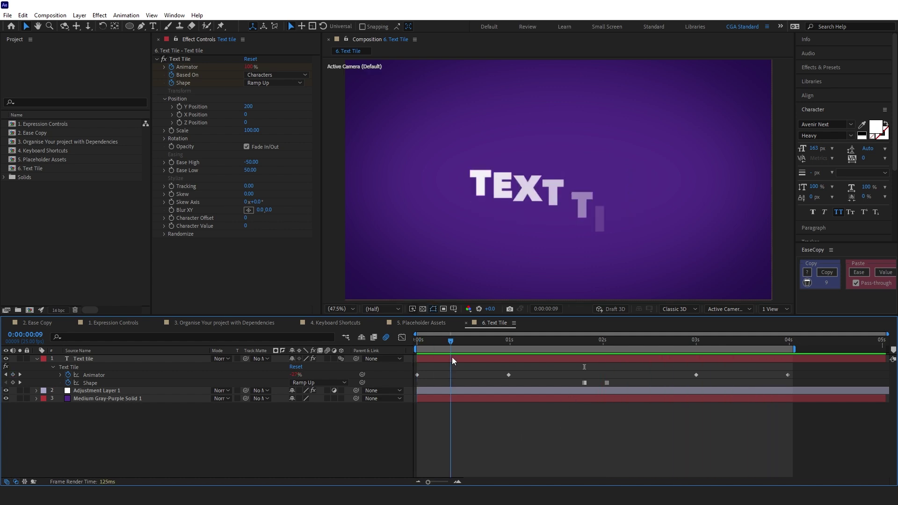
drag(452, 358, 579, 363)
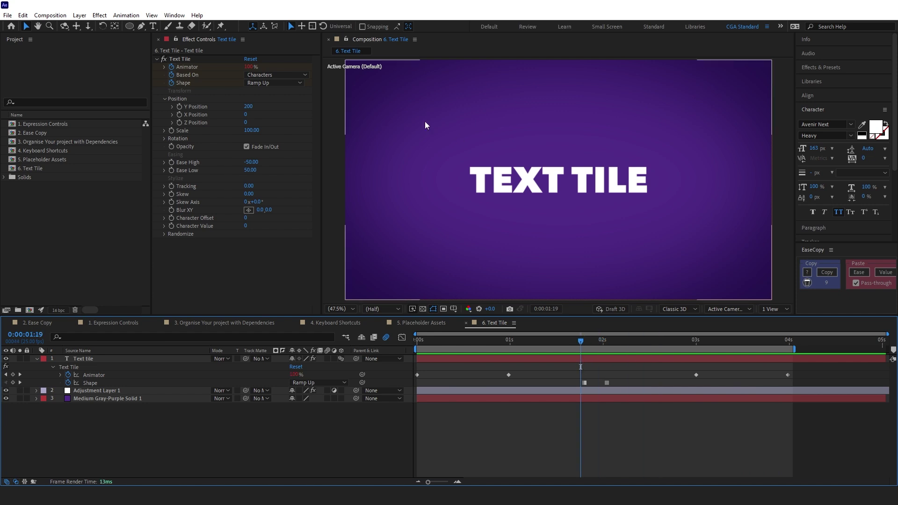
click(179, 59)
click(608, 342)
drag(609, 344, 793, 343)
Scrub the playhead back to the opening of the Text Tile animation
drag(692, 344, 428, 361)
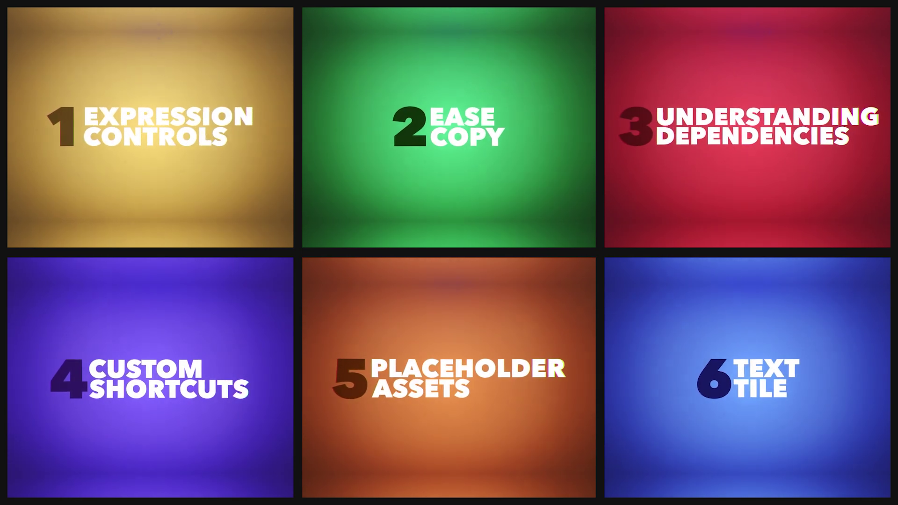